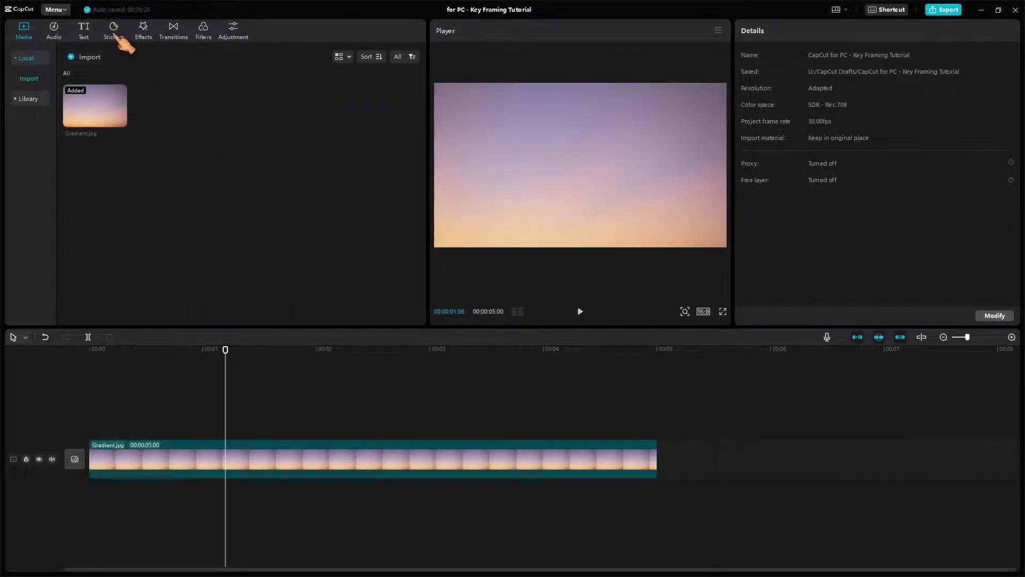
# - Add the black haunted-castle Halloween sticker to the timeline above the gradient
pyautogui.click(114, 33)
pyautogui.click(262, 194)
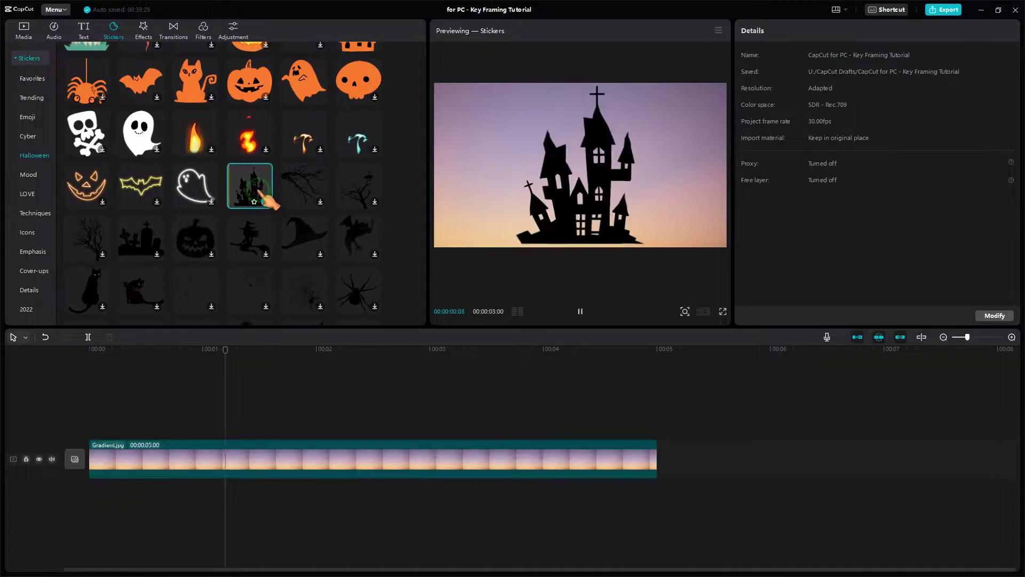
pyautogui.click(267, 202)
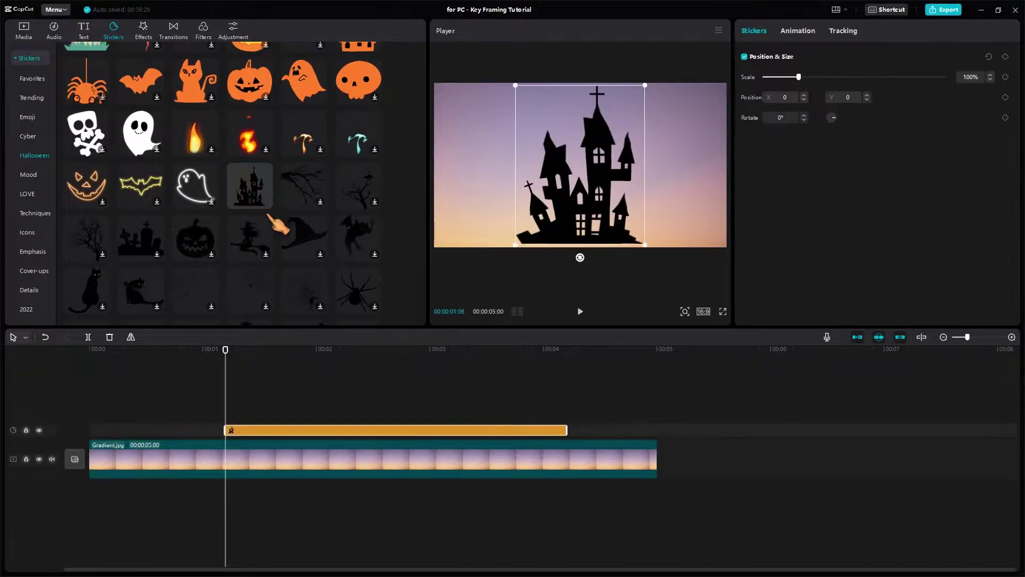
# - Play the castle sticker over the gradient background, then select its clip
pyautogui.click(198, 362)
pyautogui.press('space')
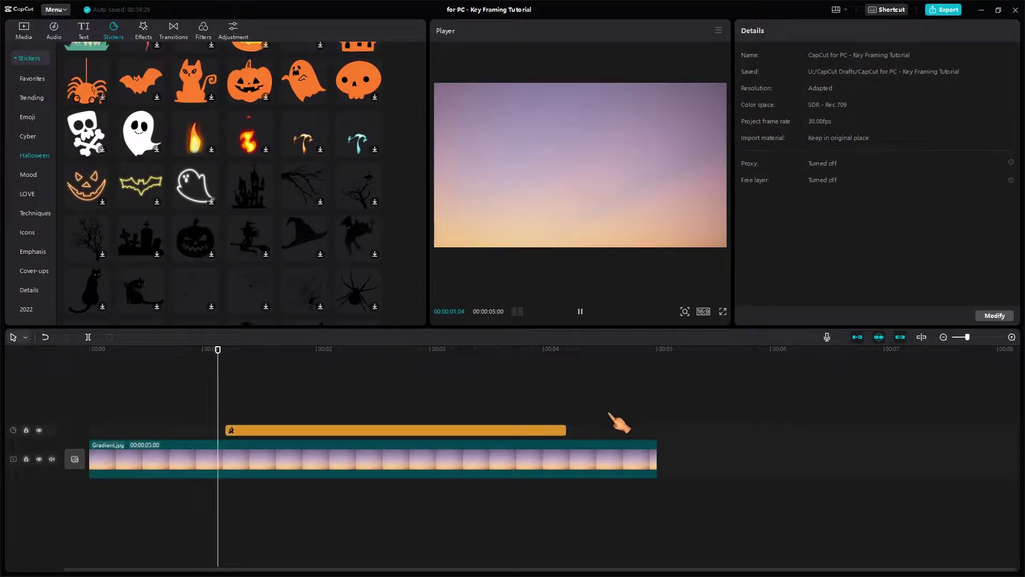
pyautogui.press('space')
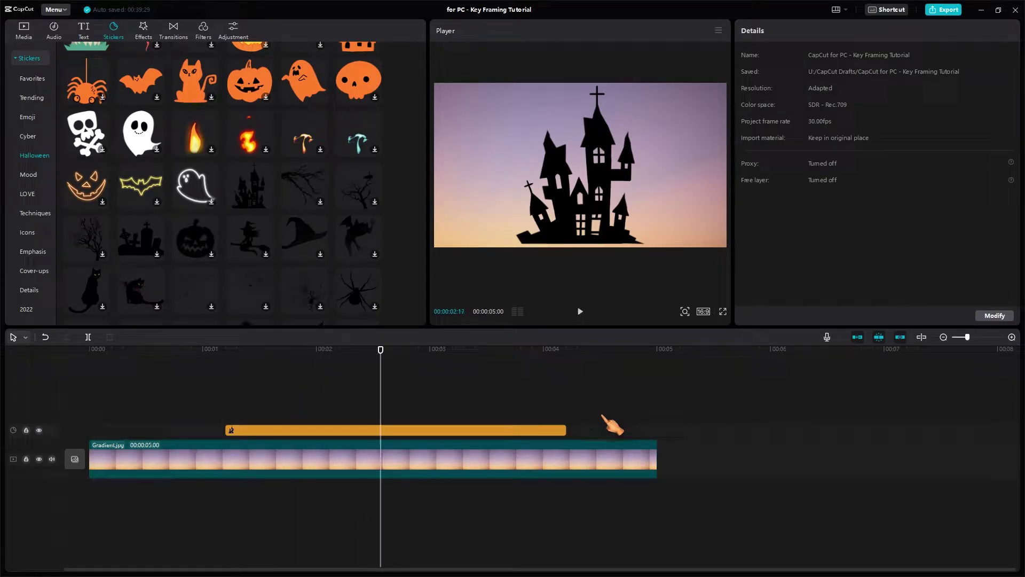
pyautogui.click(515, 431)
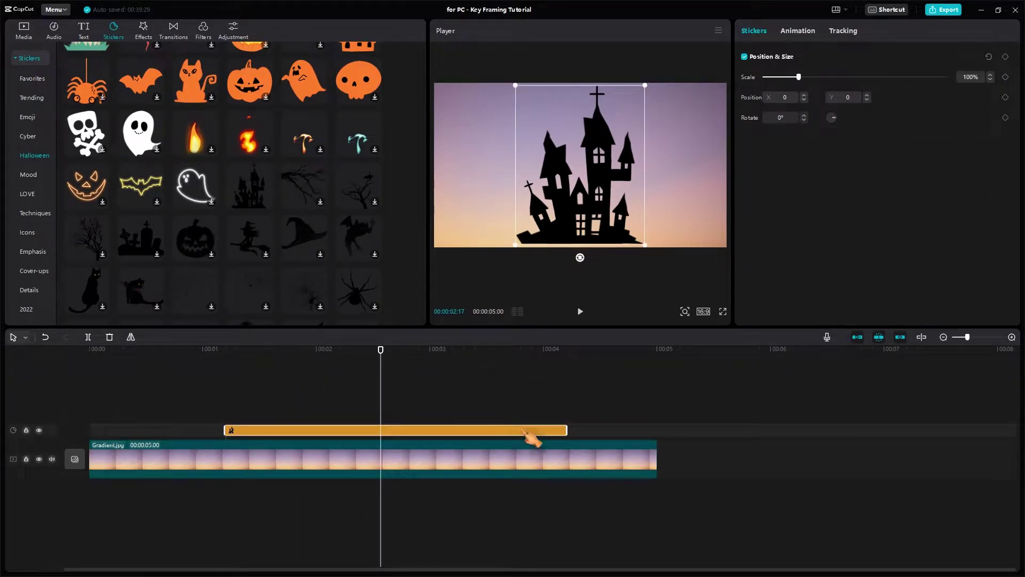
# - Apply the 0.5 s Bounce In entrance animation to the castle sticker and preview it
pyautogui.click(803, 33)
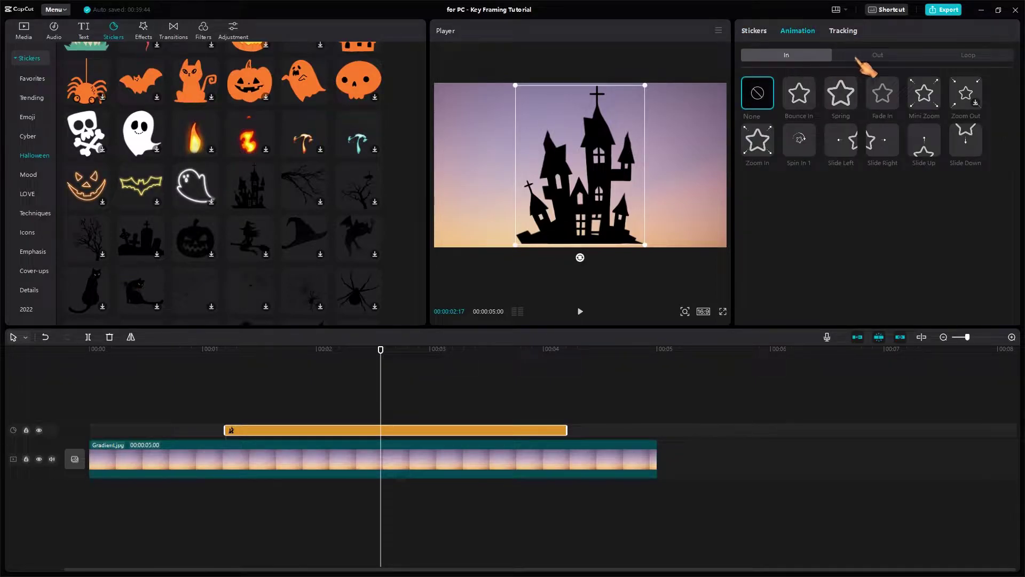
pyautogui.click(810, 101)
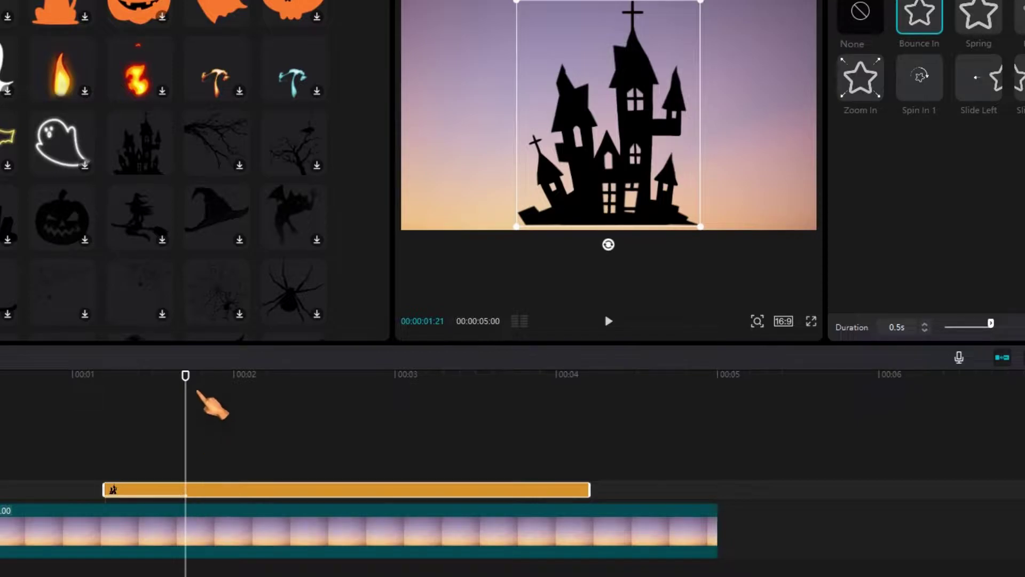
pyautogui.moveTo(185, 377); pyautogui.dragTo(41, 376)
pyautogui.press('space')
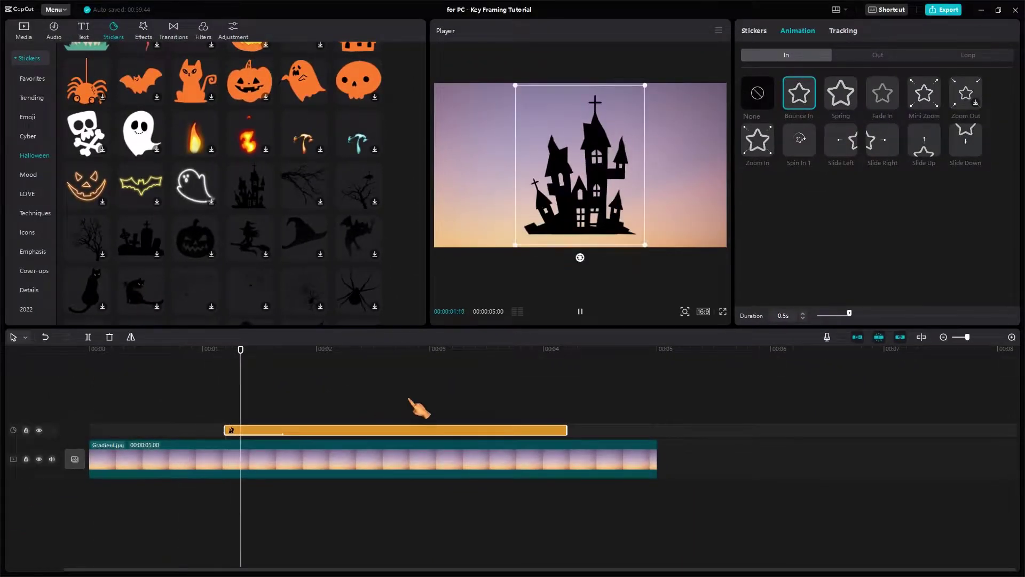
pyautogui.press('space')
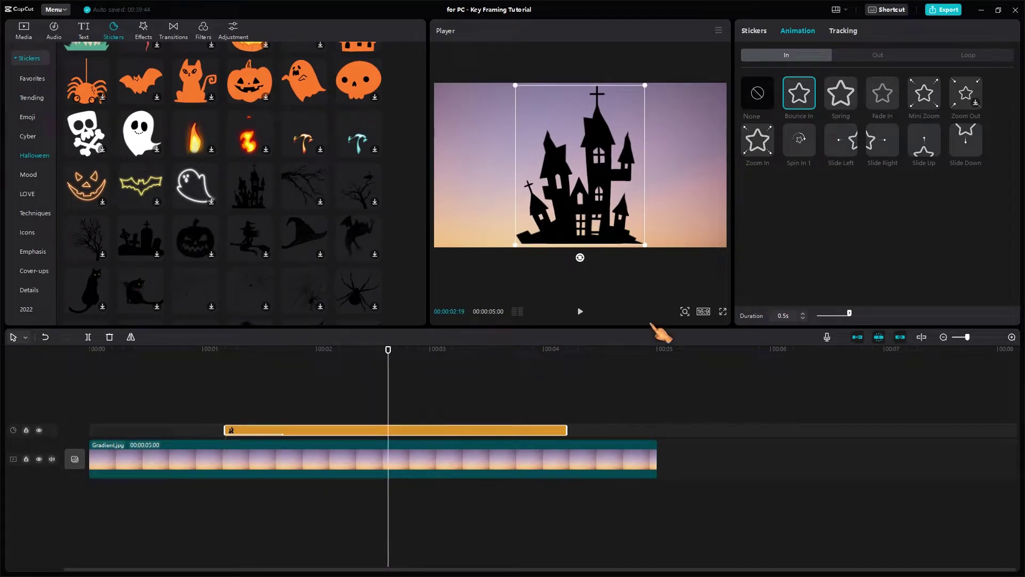
# - Apply the Slide Right out animation to the castle sticker and preview it
pyautogui.click(890, 56)
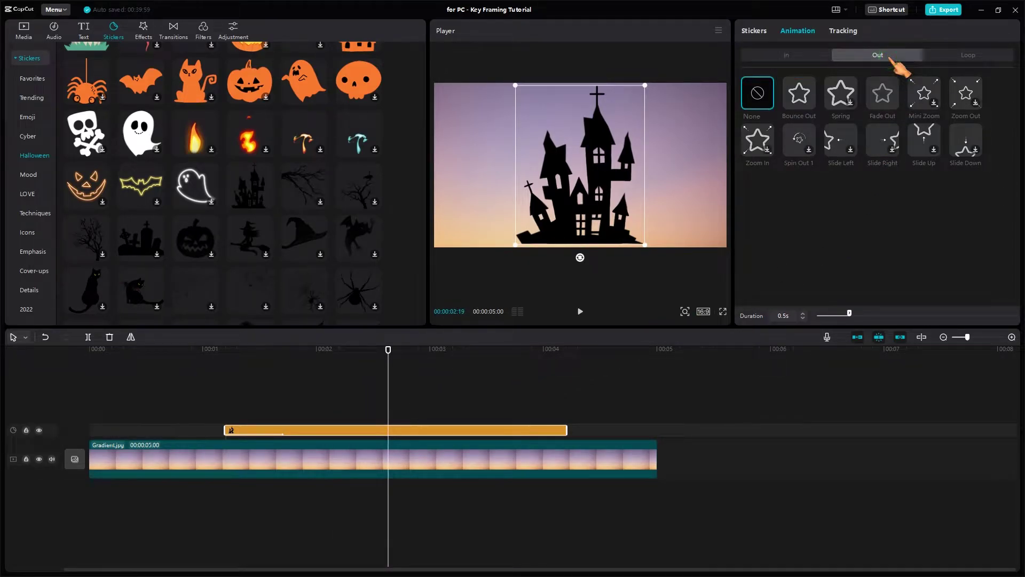
pyautogui.click(897, 152)
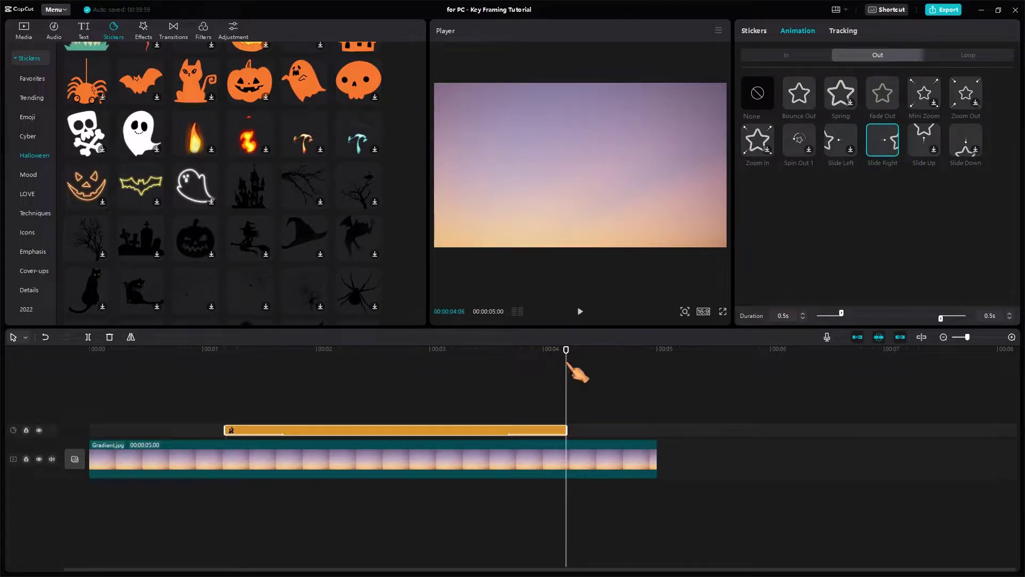
pyautogui.moveTo(568, 364); pyautogui.dragTo(191, 369)
pyautogui.press('space')
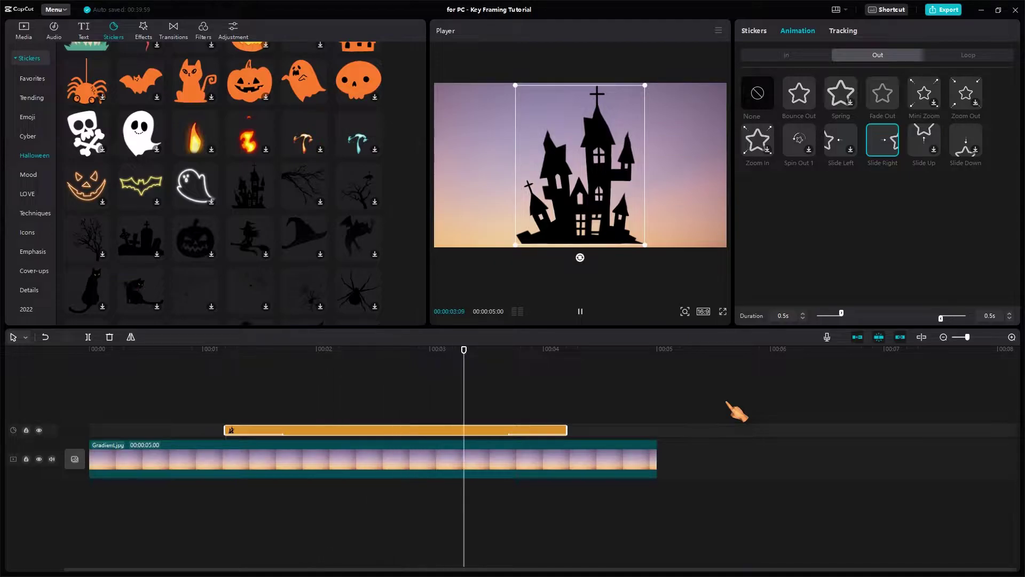
pyautogui.press('space')
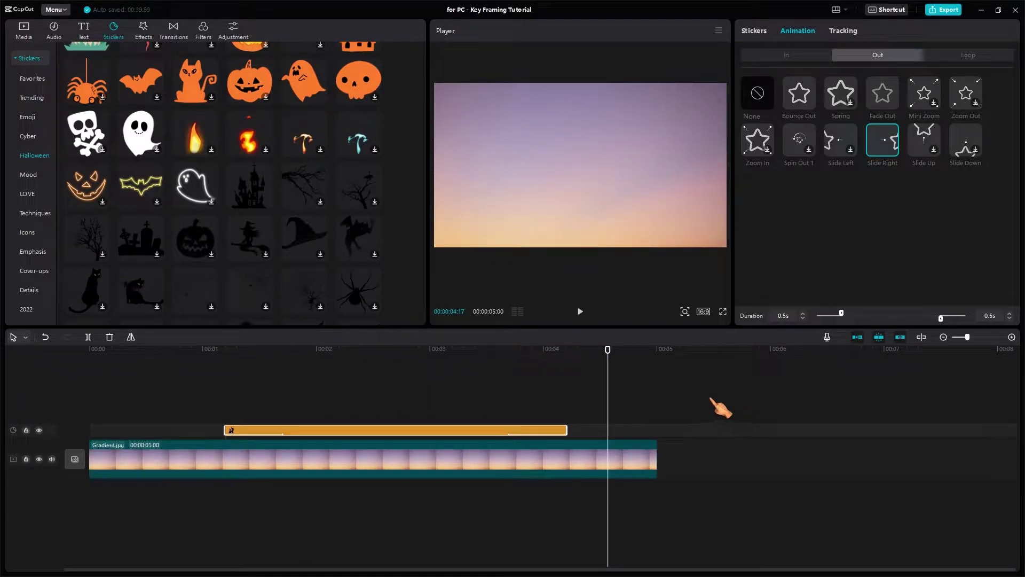
# - Set the sticker's Out and In animations to None and apply the Flip 1 loop animation
pyautogui.click(760, 98)
pyautogui.click(786, 55)
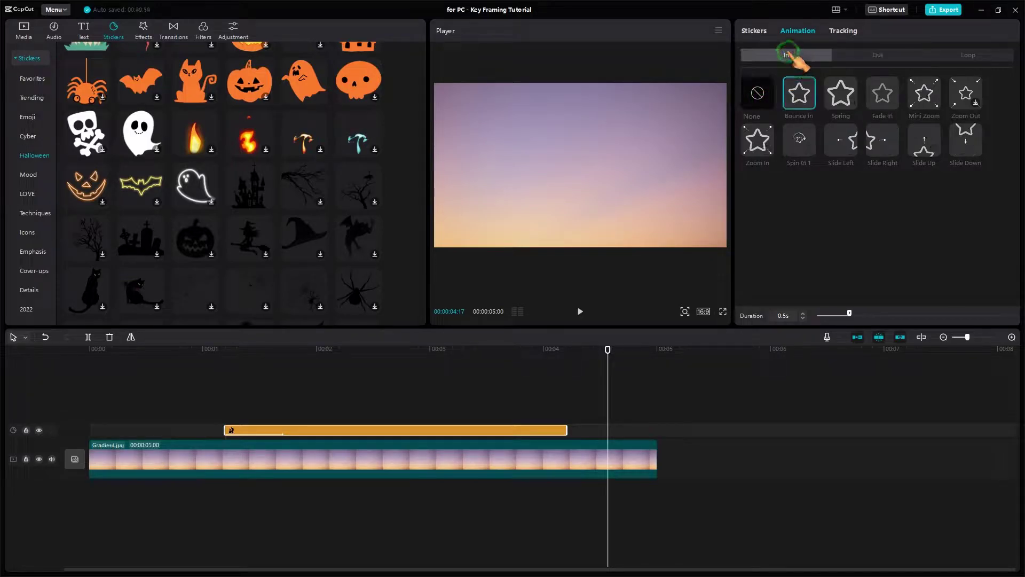
pyautogui.click(761, 99)
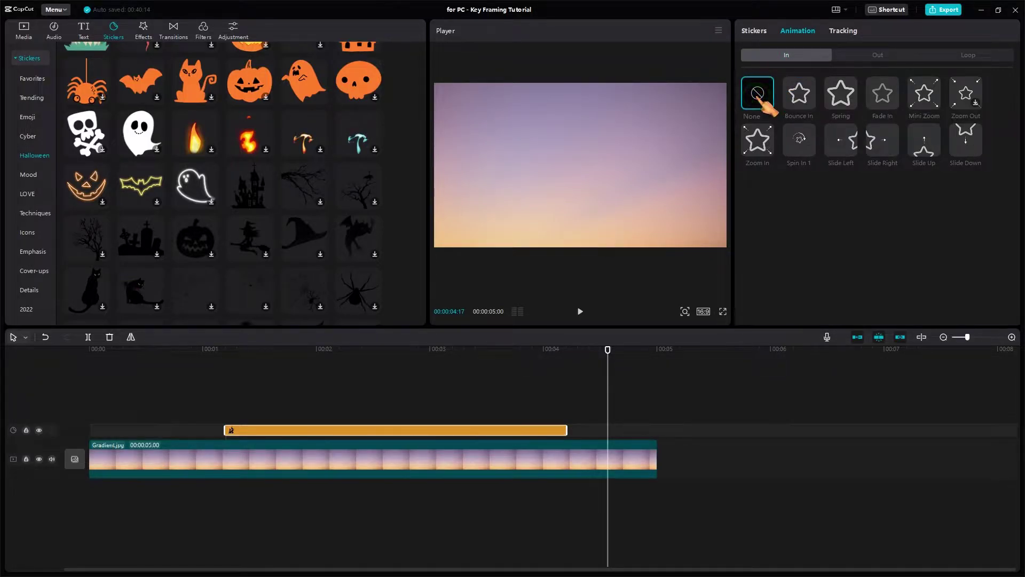
pyautogui.click(969, 58)
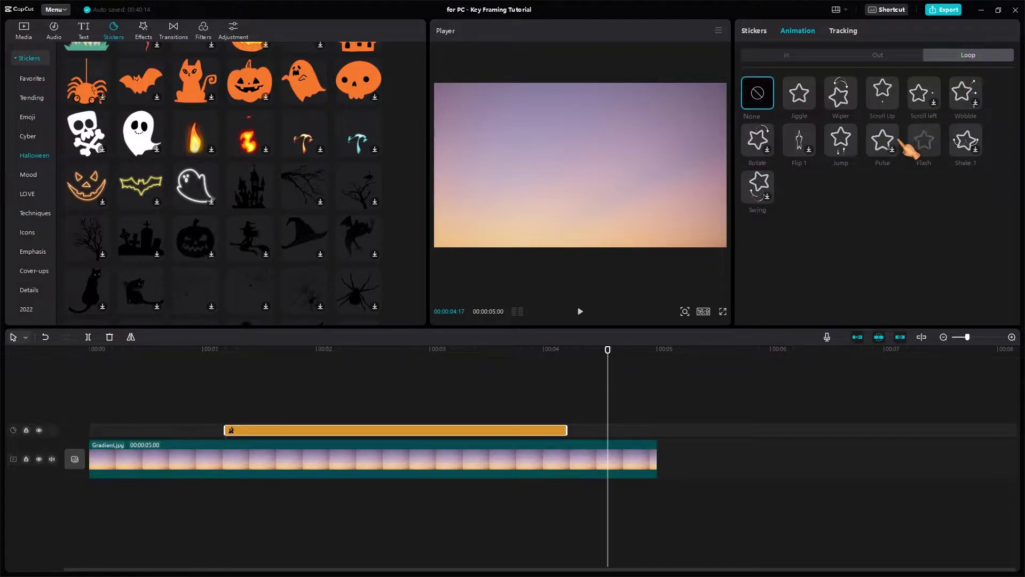
pyautogui.click(806, 140)
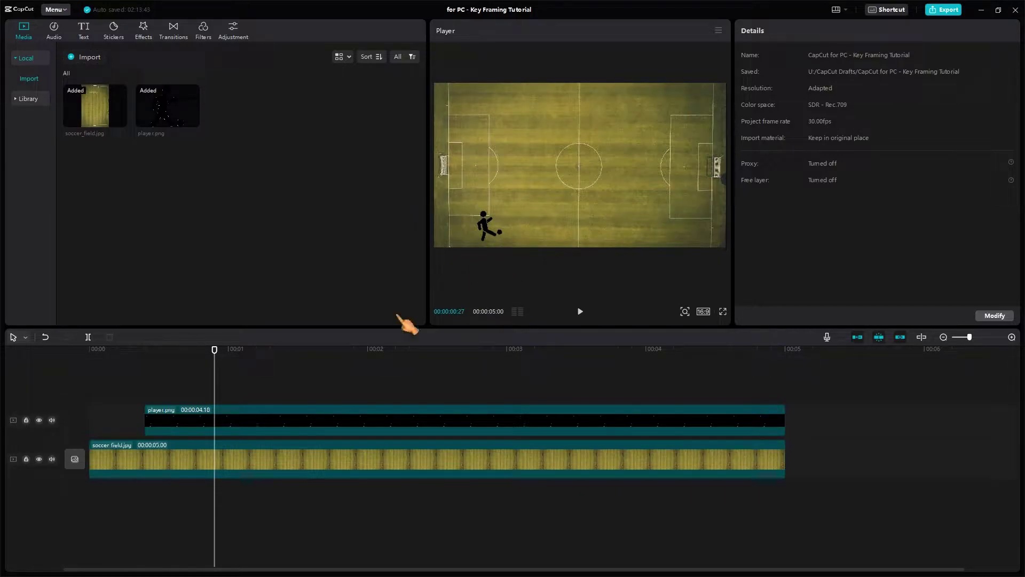
# - Play the soccer field composition from the start and select the player.png clip
pyautogui.click(118, 363)
pyautogui.press('space')
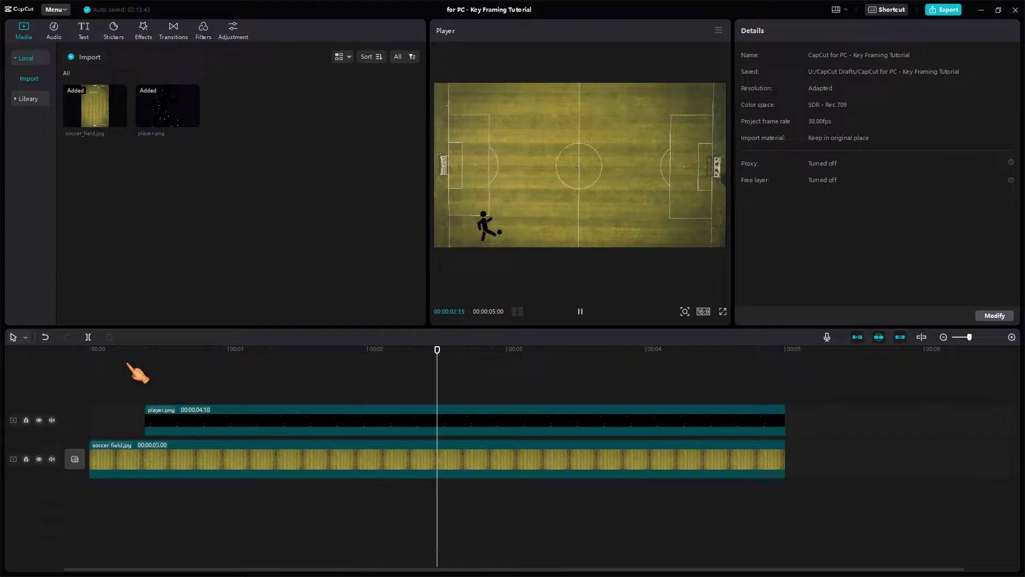
pyautogui.press('space')
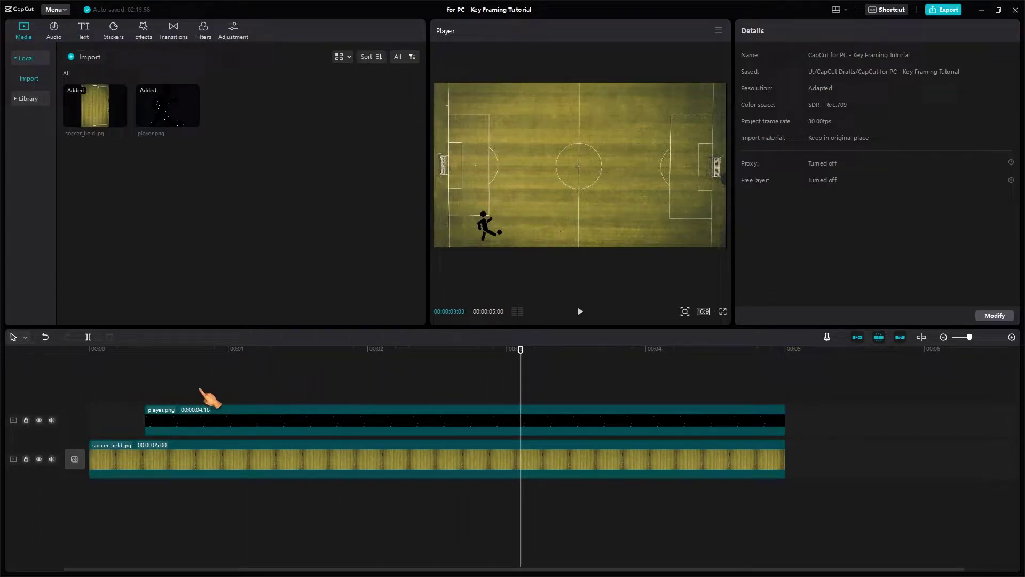
pyautogui.click(301, 417)
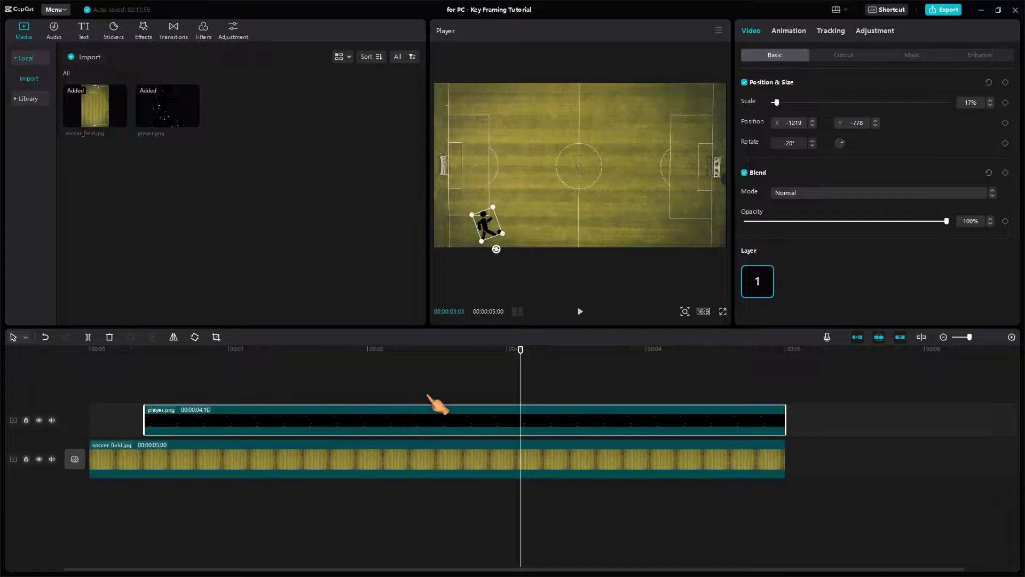
# - Keyframe the player moving to the right penalty area by the clip's end and preview it
pyautogui.moveTo(521, 352); pyautogui.dragTo(147, 384)
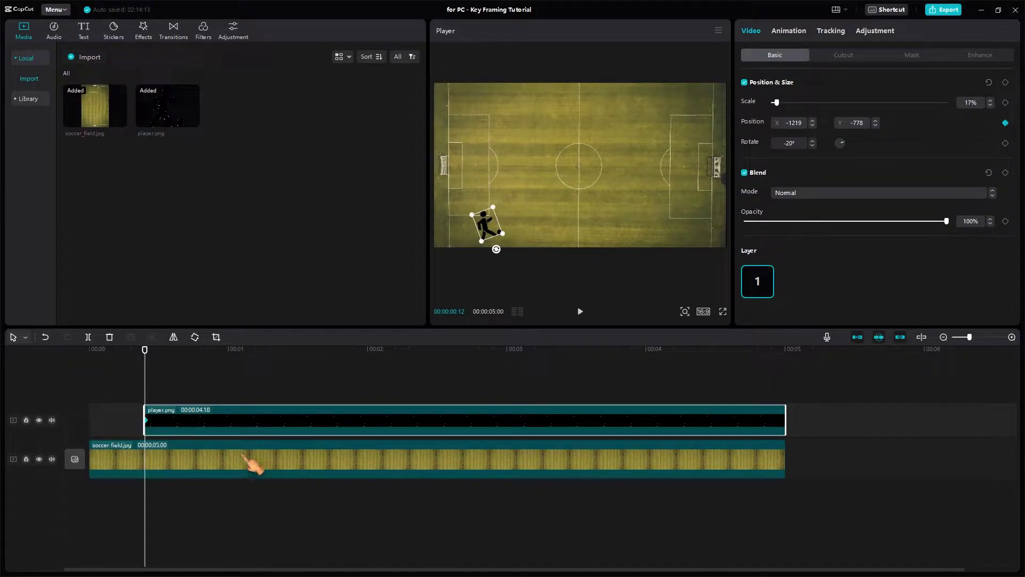
pyautogui.moveTo(149, 355); pyautogui.dragTo(782, 380)
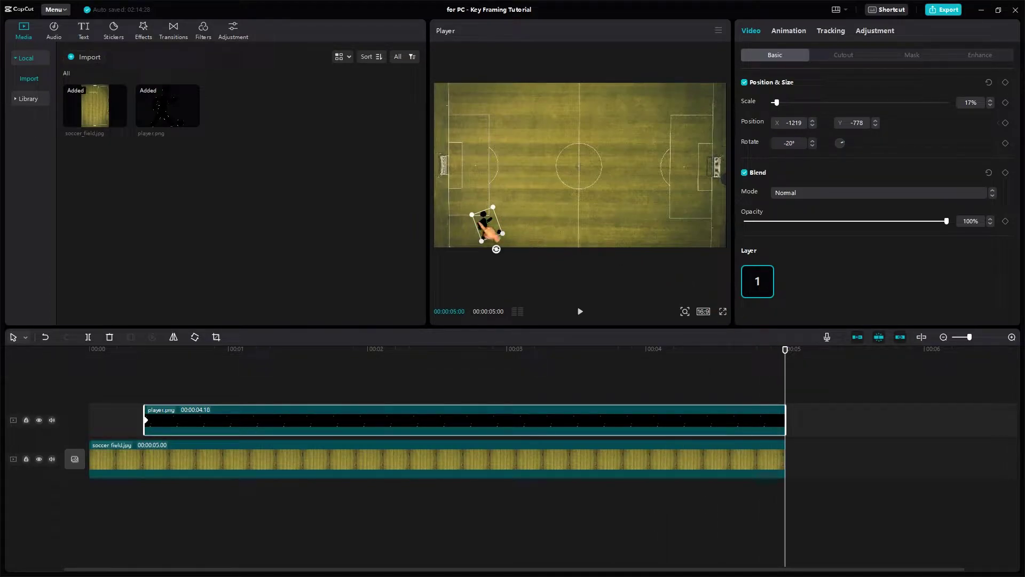
pyautogui.moveTo(502, 235); pyautogui.dragTo(695, 197)
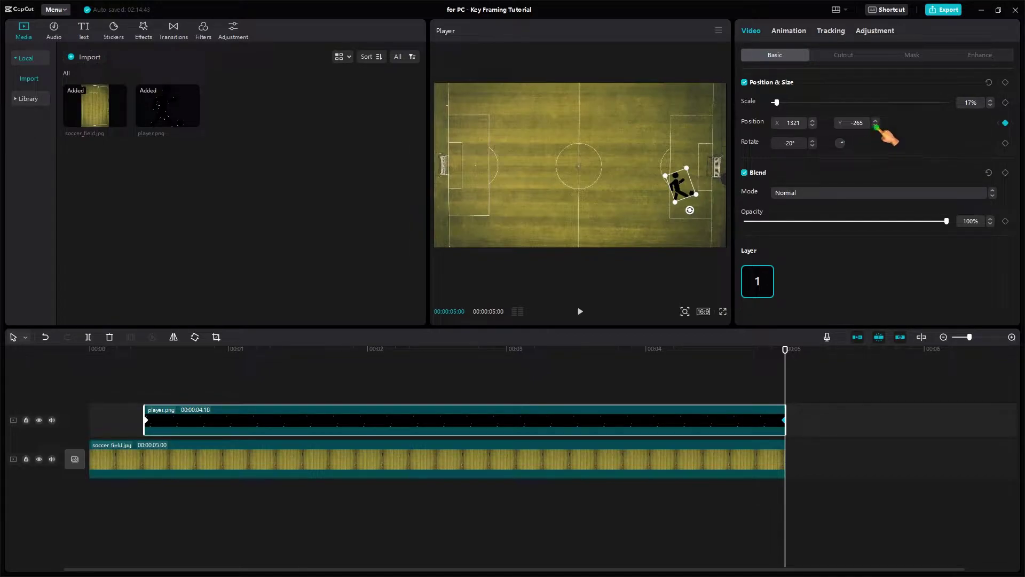
pyautogui.moveTo(786, 351); pyautogui.dragTo(116, 352)
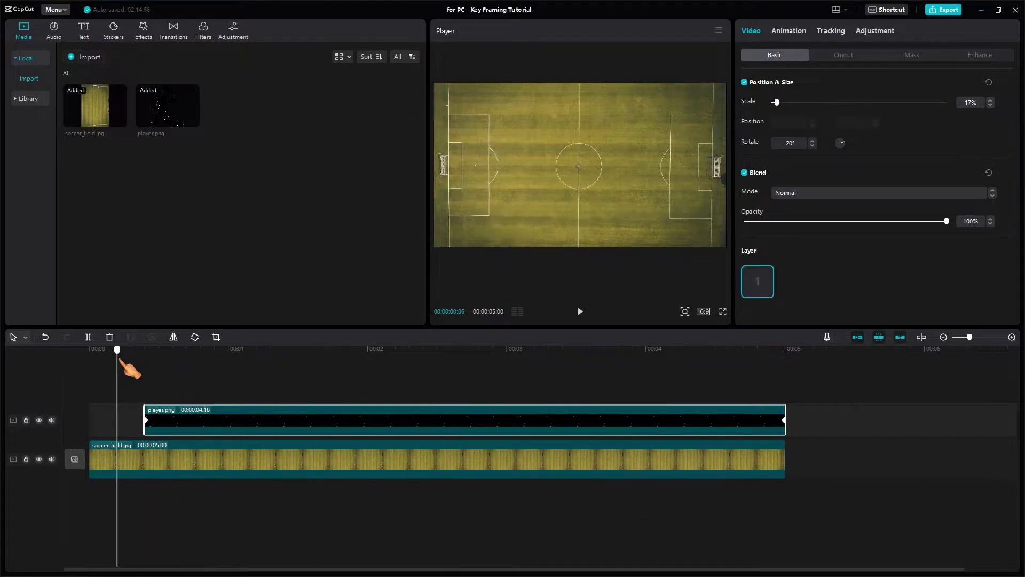
pyautogui.press('space')
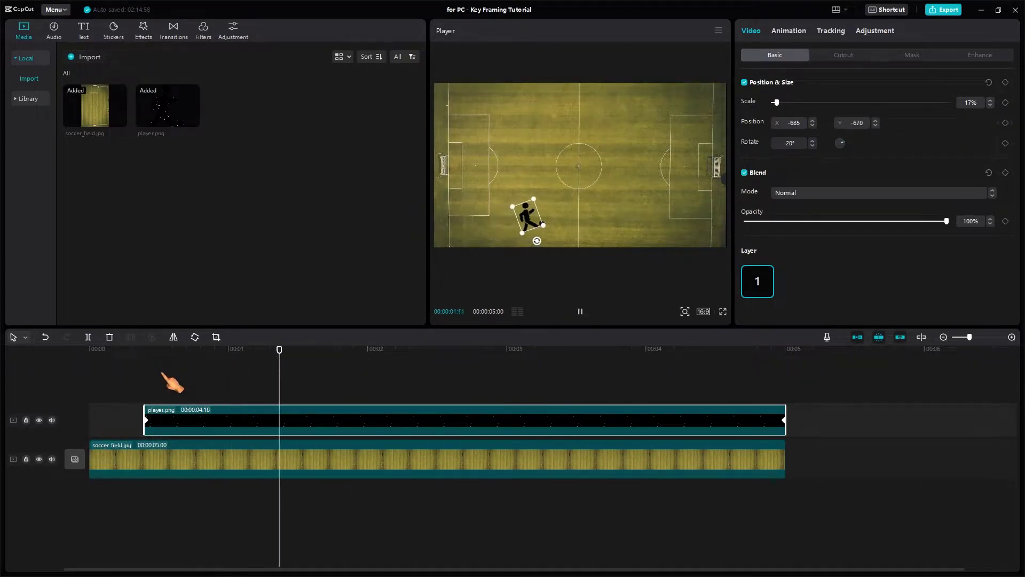
pyautogui.click(160, 381)
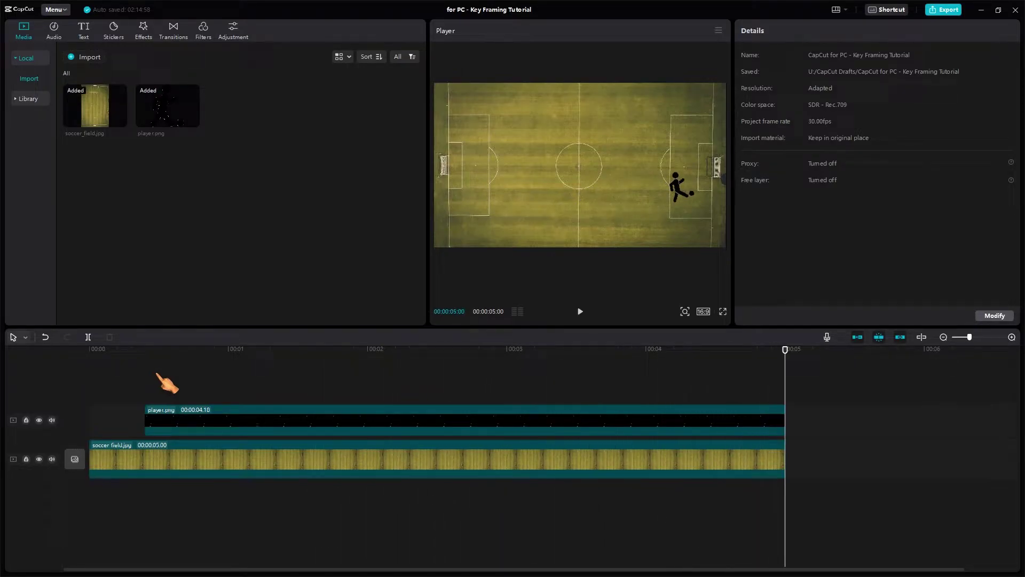
# - Keyframe the player's rotation from 0° at the start to -39° at the end
pyautogui.click(453, 425)
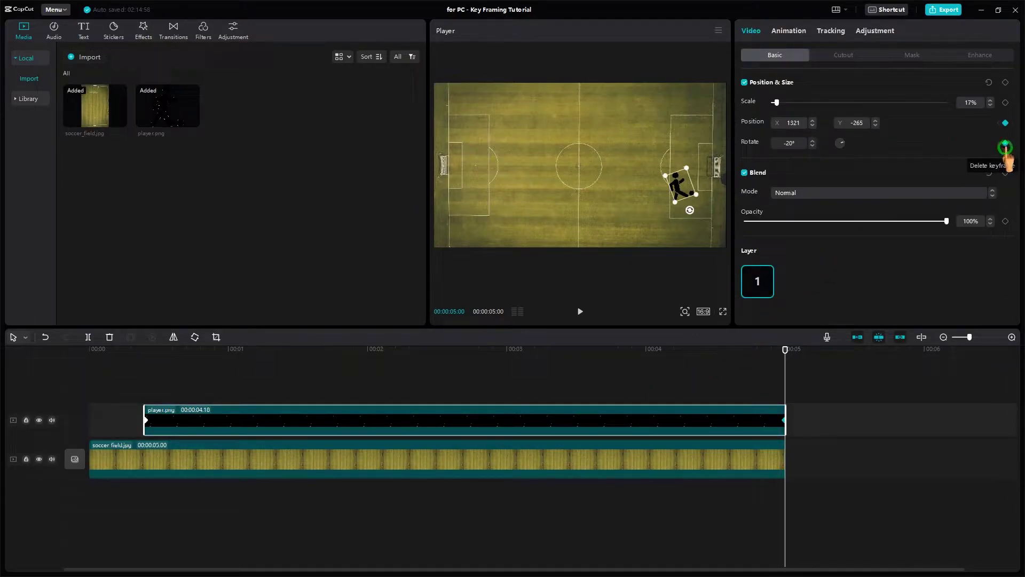
pyautogui.moveTo(844, 145); pyautogui.dragTo(846, 140)
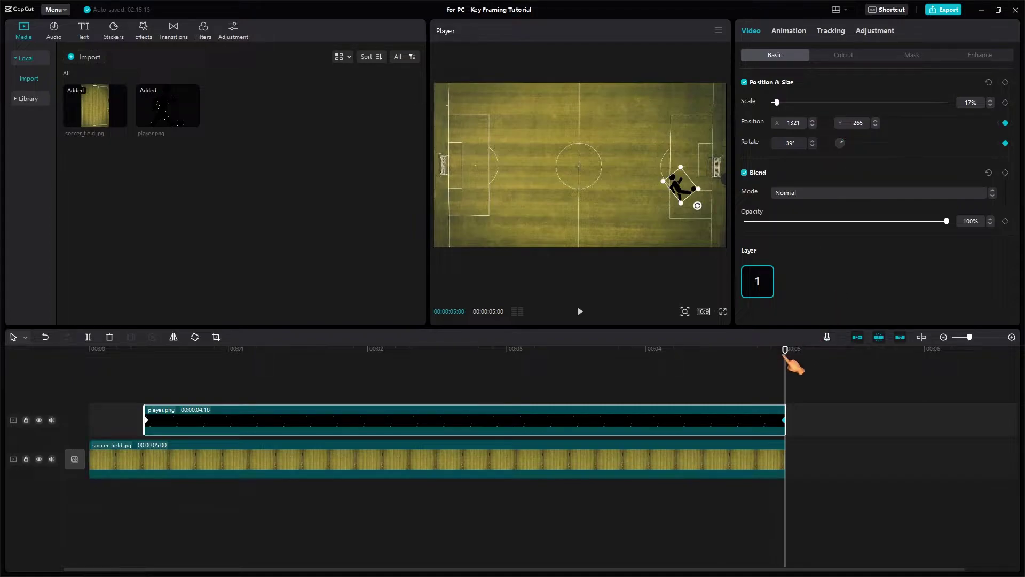
pyautogui.moveTo(791, 354); pyautogui.dragTo(145, 380)
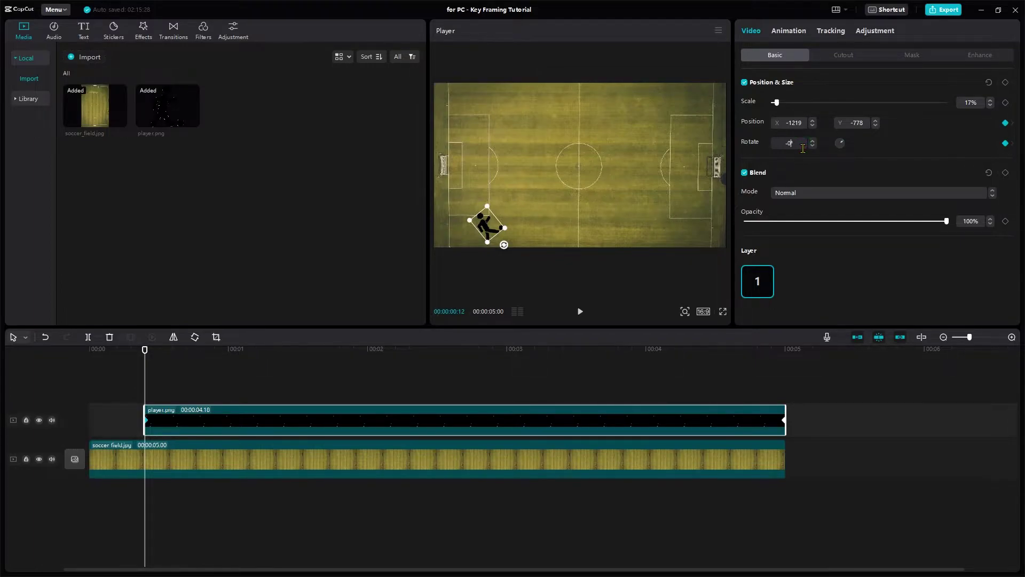
pyautogui.press('Return')
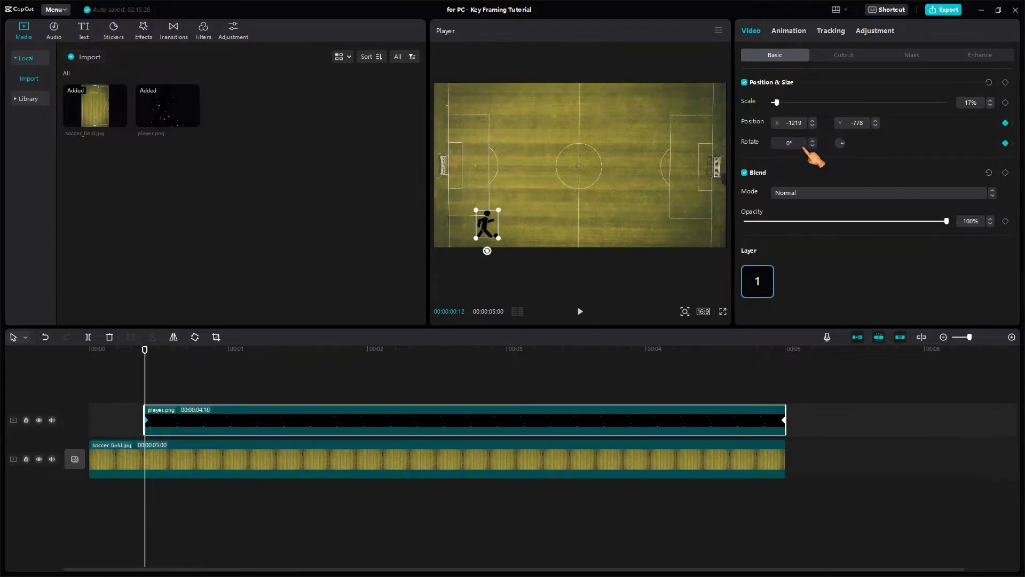
# - Preview the moving, rotating player, then reselect it just after the one-second mark
pyautogui.click(139, 357)
pyautogui.click(131, 367)
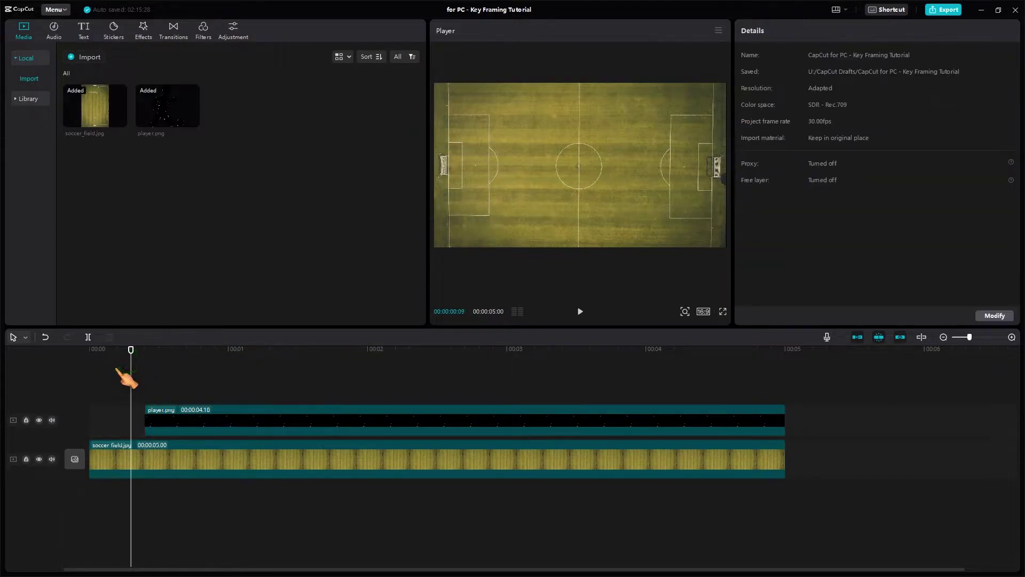
pyautogui.press('space')
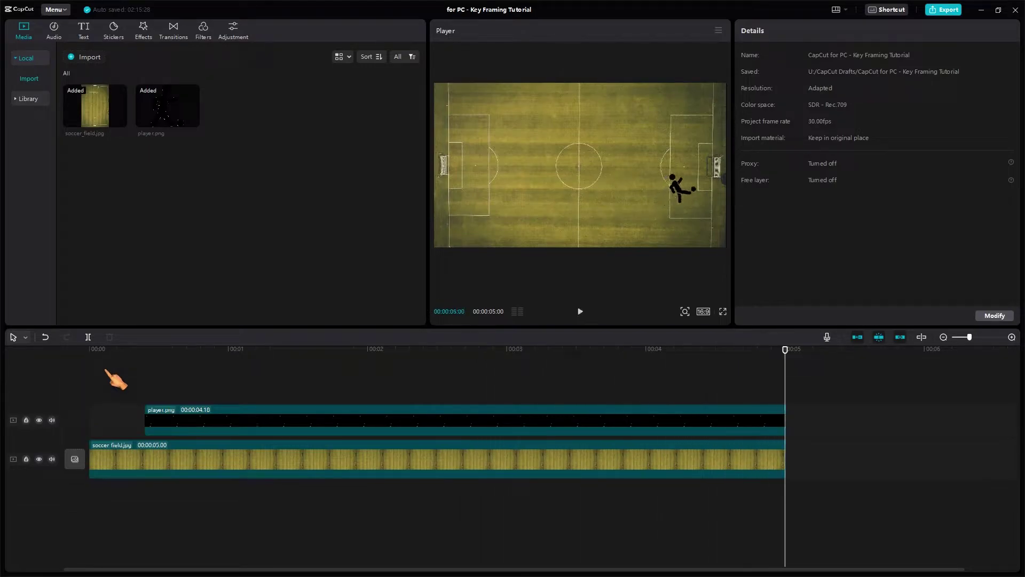
pyautogui.click(251, 410)
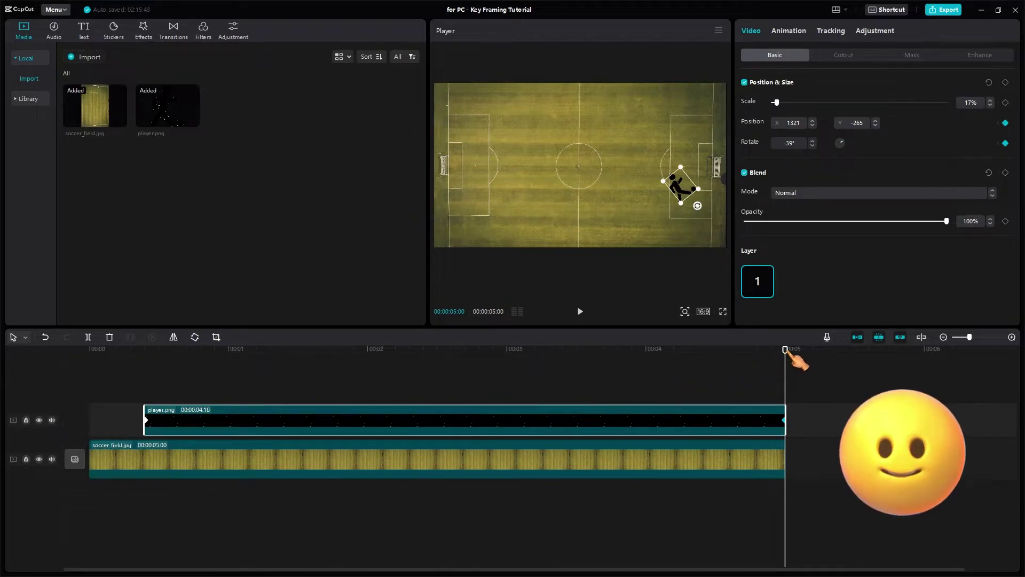
pyautogui.moveTo(794, 357); pyautogui.dragTo(266, 414)
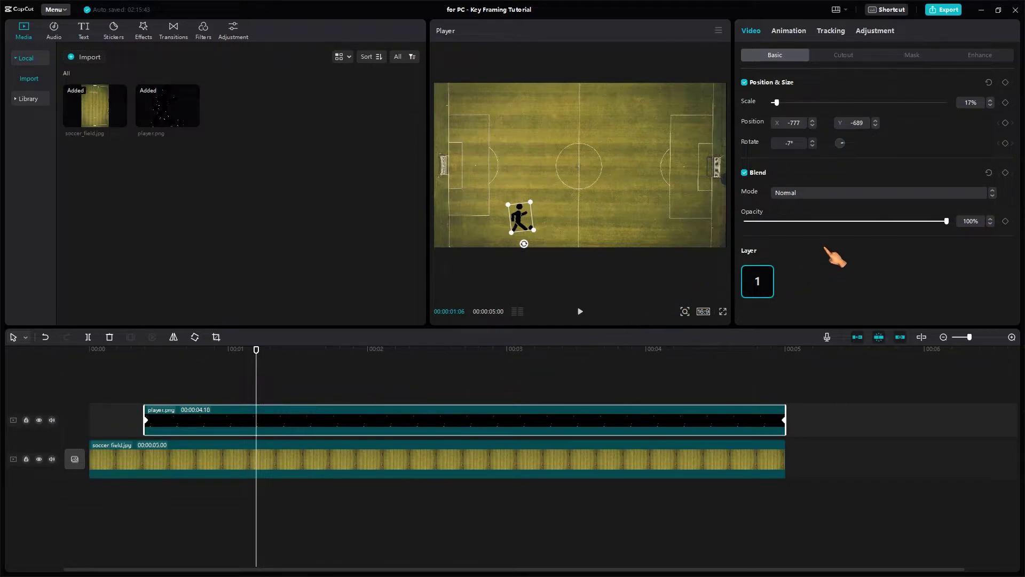
# - Add opacity keyframes fading the player from 100% at 01:06 to 0% at 01:08
pyautogui.click(1005, 221)
pyautogui.moveTo(257, 350); pyautogui.dragTo(266, 350)
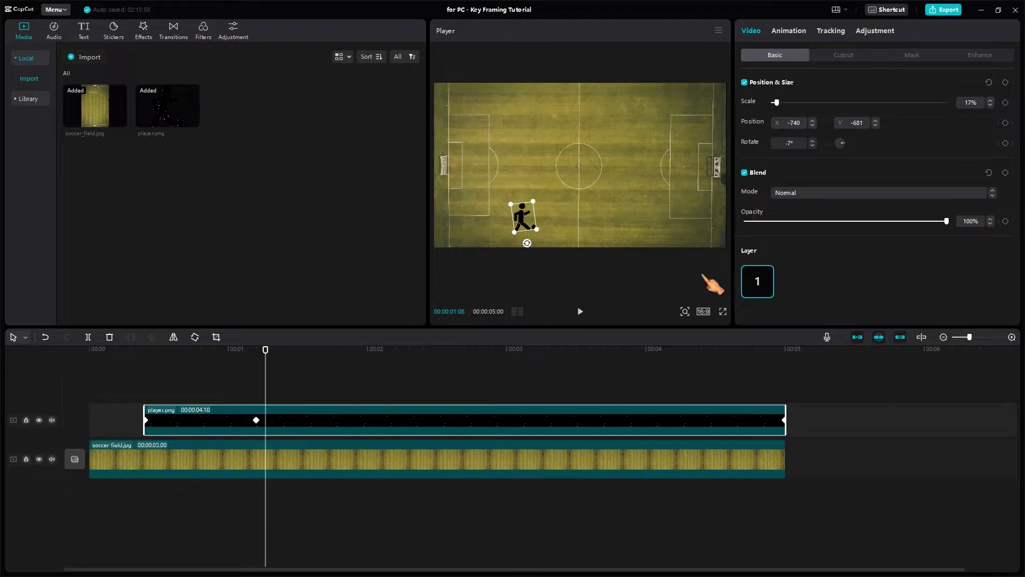
pyautogui.click(1005, 221)
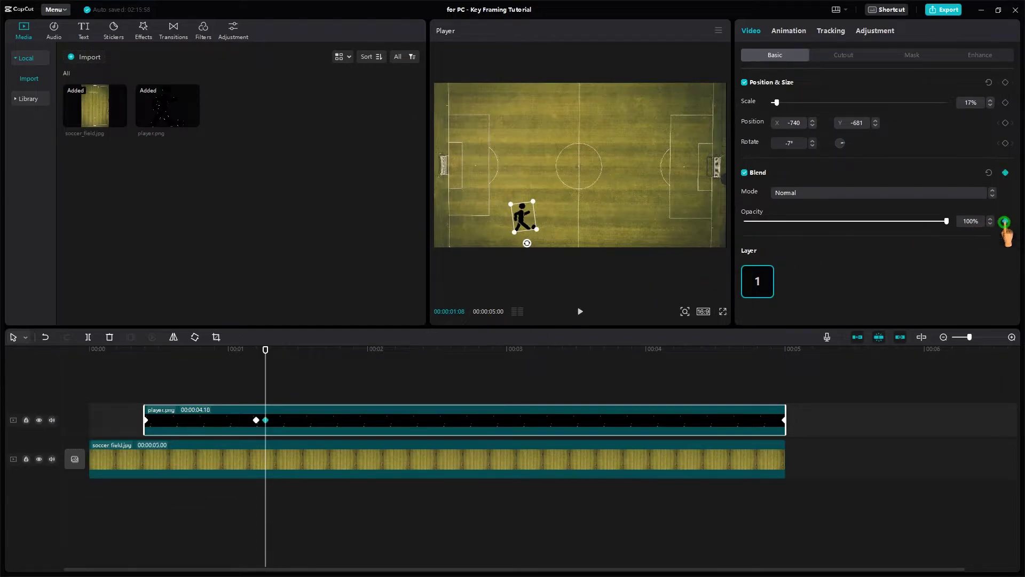
pyautogui.moveTo(948, 222); pyautogui.dragTo(725, 236)
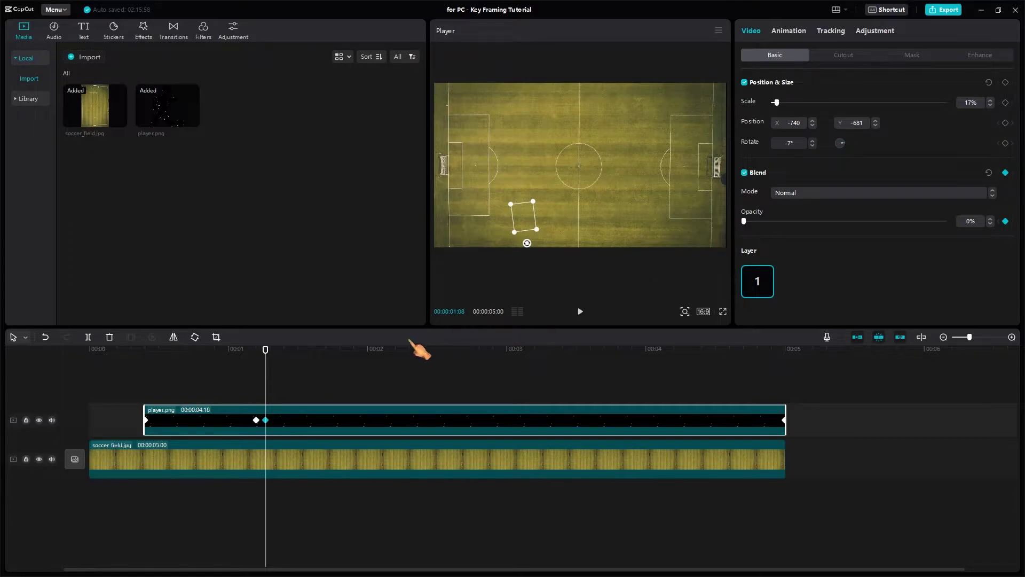
# - Add opacity keyframes bringing the player back from 0% at 03:13 to 100% at 03:15
pyautogui.moveTo(266, 357); pyautogui.dragTo(567, 377)
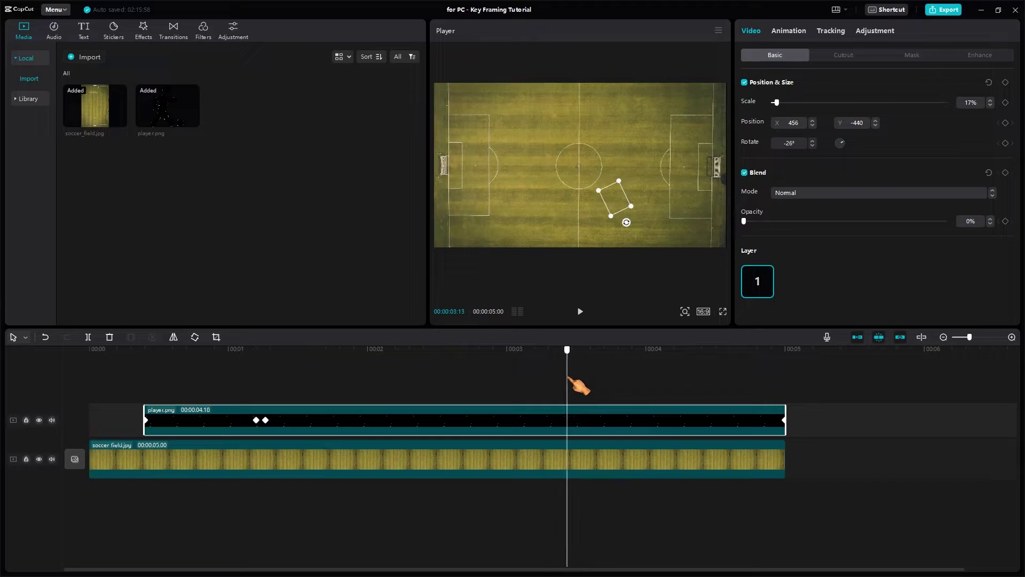
pyautogui.click(1003, 221)
pyautogui.moveTo(744, 222); pyautogui.dragTo(959, 226)
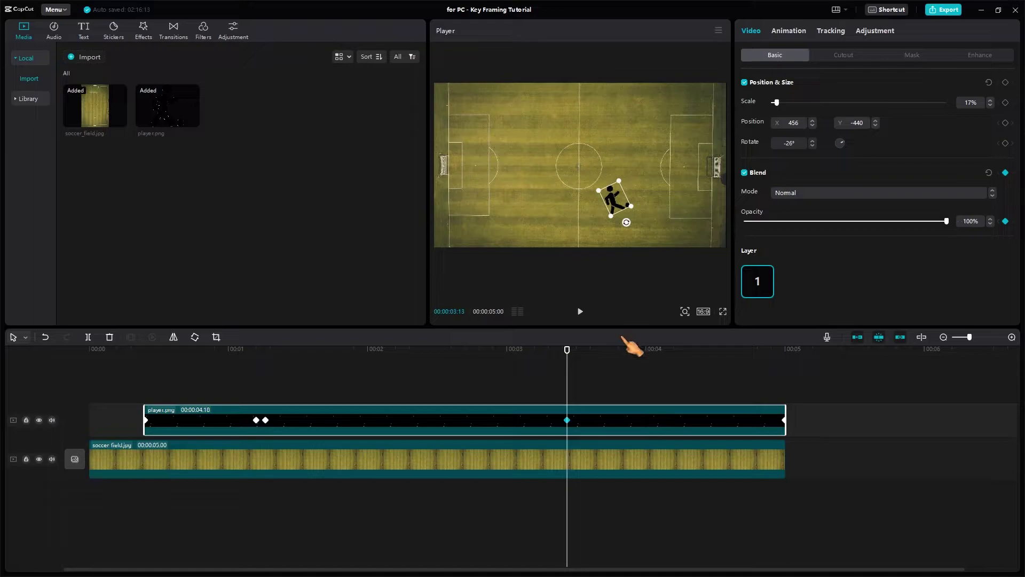
pyautogui.moveTo(567, 353)
pyautogui.mouseDown()
pyautogui.moveTo(511, 353)
pyautogui.moveTo(568, 353)
pyautogui.mouseUp()
pyautogui.moveTo(569, 353); pyautogui.dragTo(579, 353)
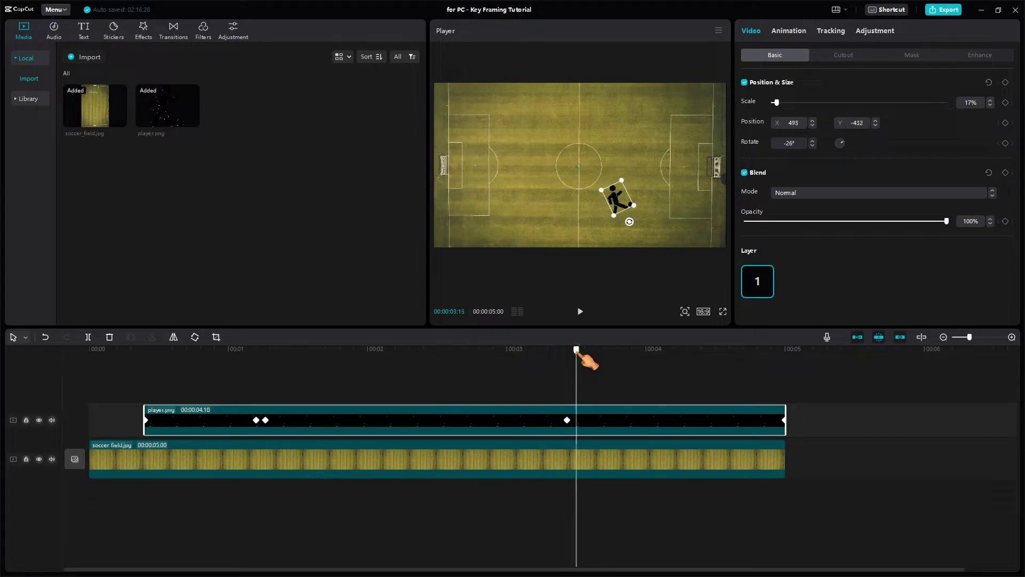
pyautogui.click(1004, 222)
pyautogui.moveTo(579, 354)
pyautogui.mouseDown()
pyautogui.moveTo(429, 354)
pyautogui.moveTo(568, 354)
pyautogui.mouseUp()
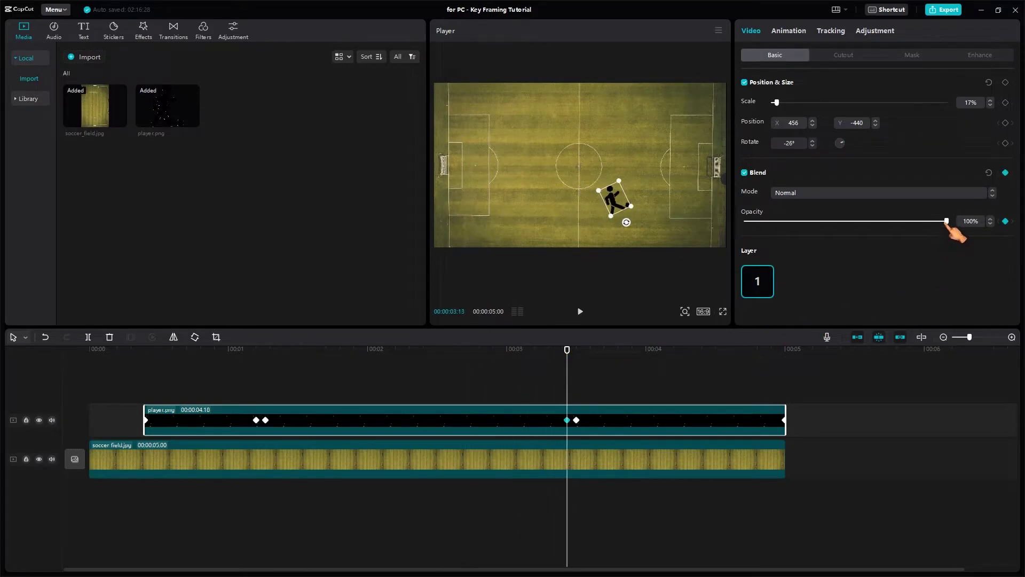
pyautogui.moveTo(947, 221); pyautogui.dragTo(711, 227)
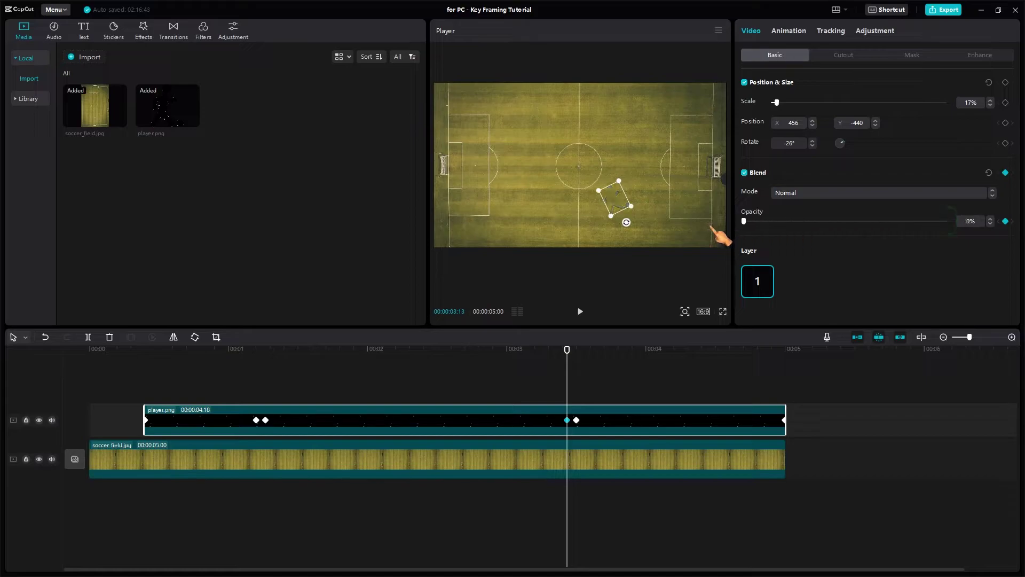
pyautogui.moveTo(569, 356); pyautogui.dragTo(226, 364)
pyautogui.press('space')
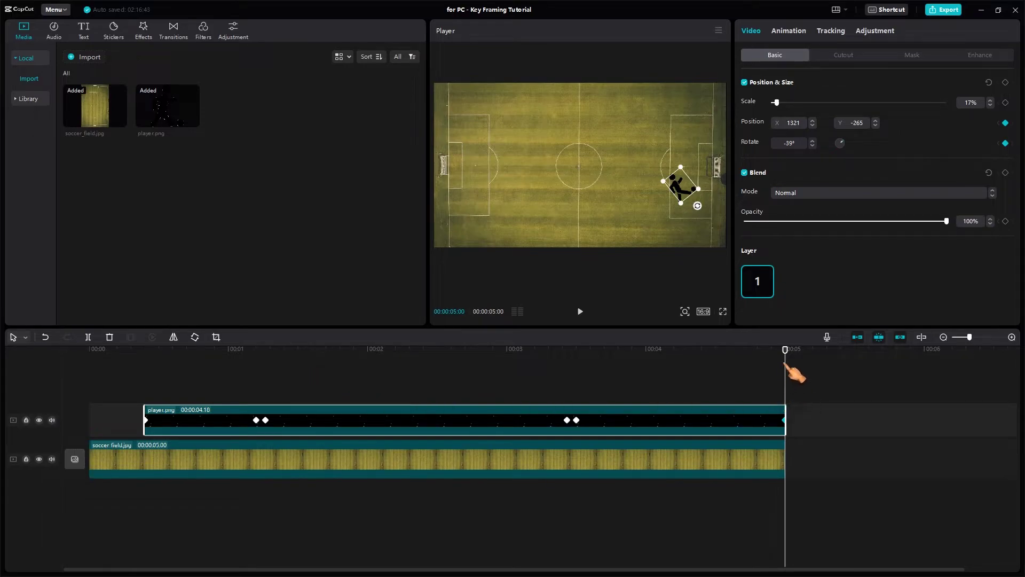
# - Delete the player's opacity keyframes at 1:06, 1:08 and 3:13 in Blend
pyautogui.moveTo(786, 351); pyautogui.dragTo(220, 401)
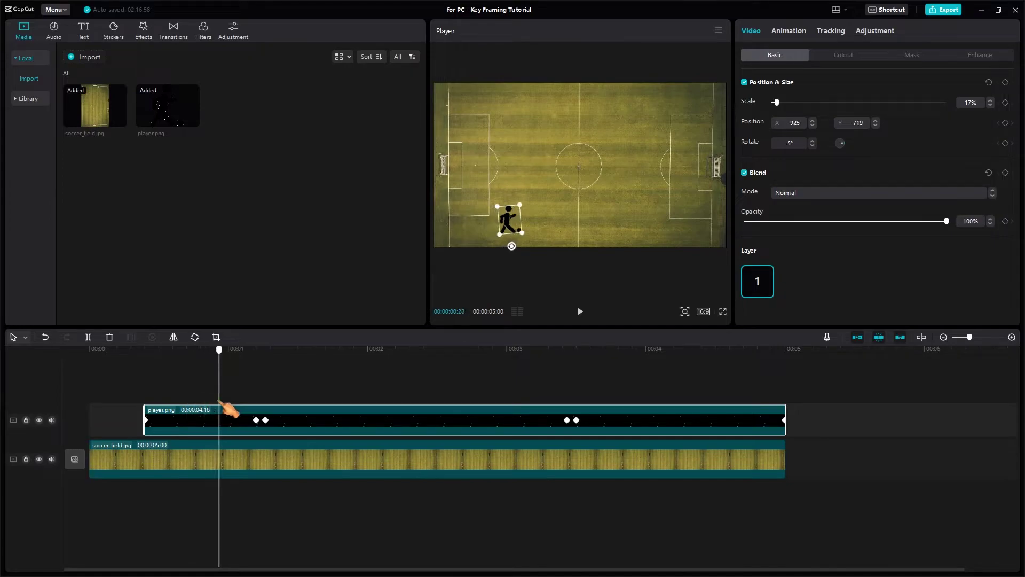
pyautogui.click(256, 420)
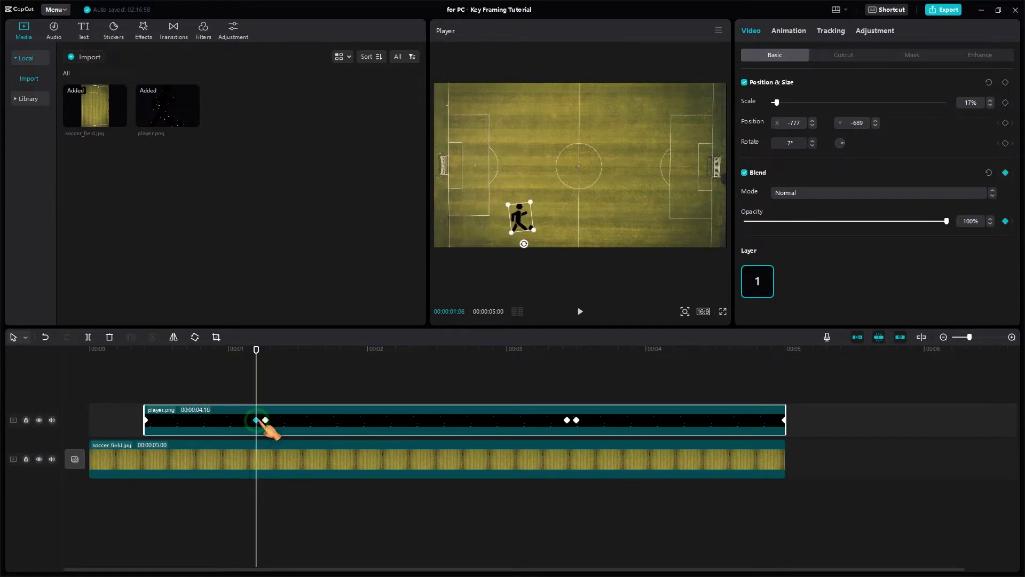
pyautogui.click(1005, 221)
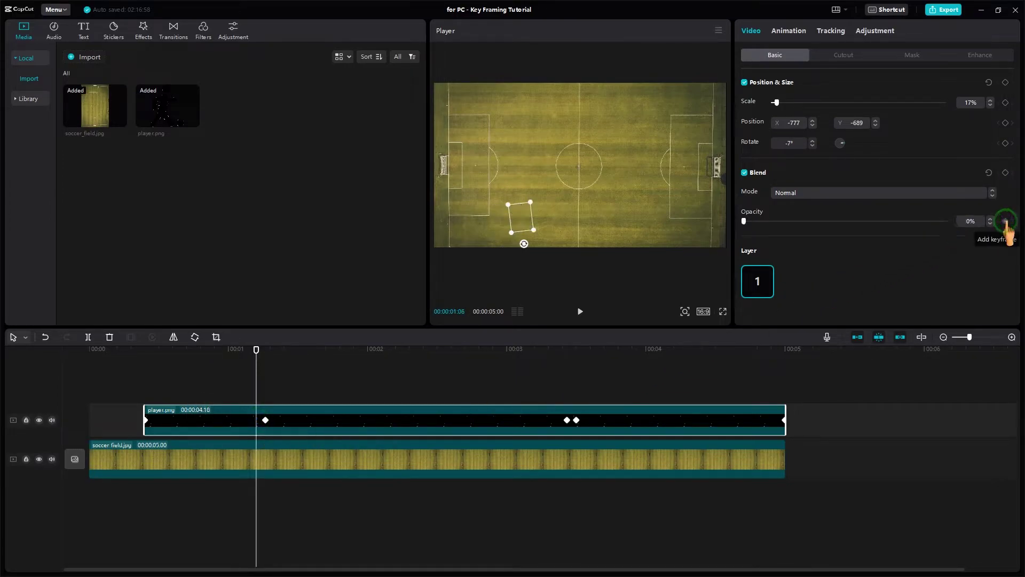
pyautogui.click(266, 419)
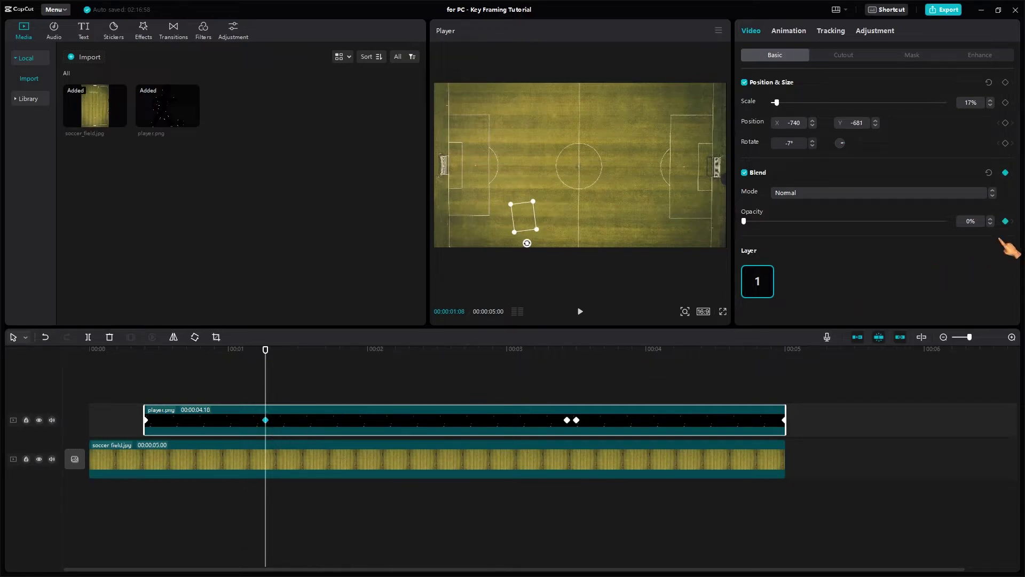
pyautogui.click(1005, 221)
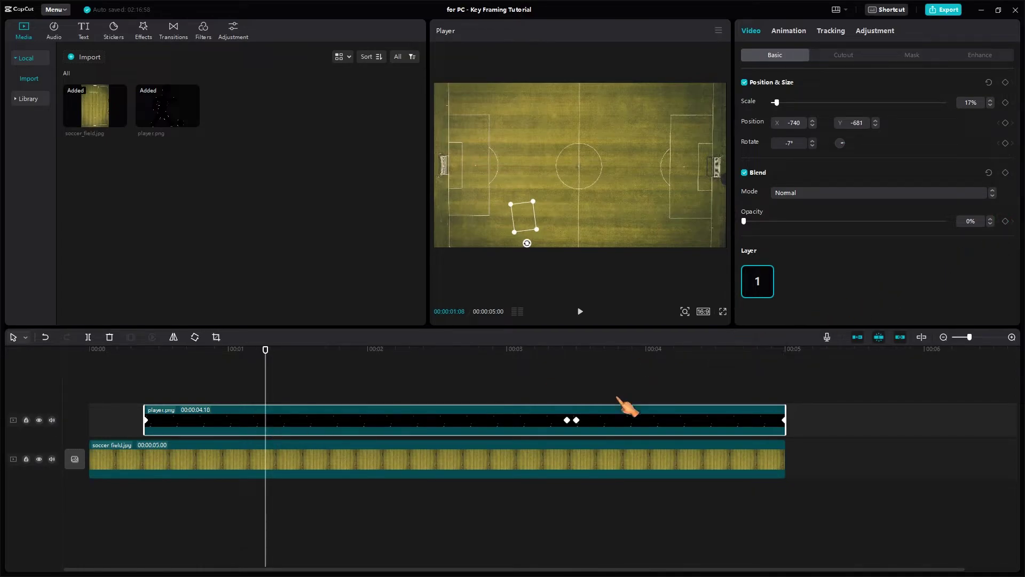
pyautogui.click(567, 419)
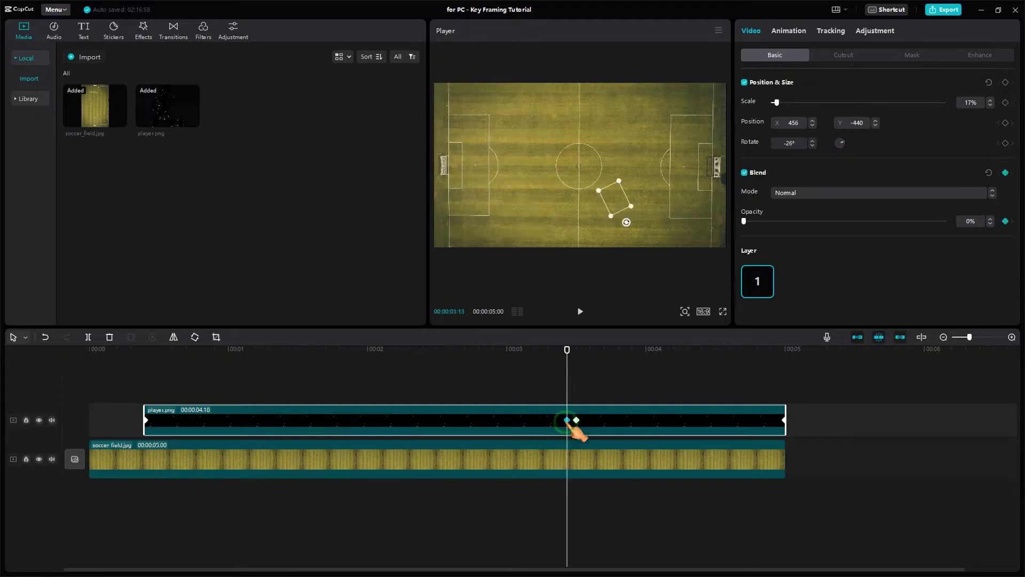
pyautogui.click(1005, 221)
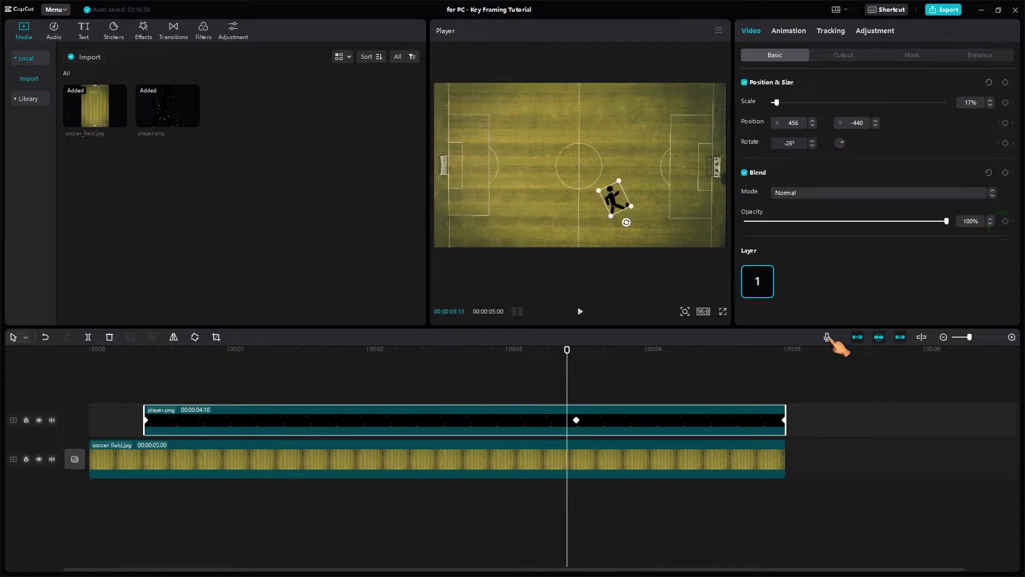
pyautogui.click(576, 421)
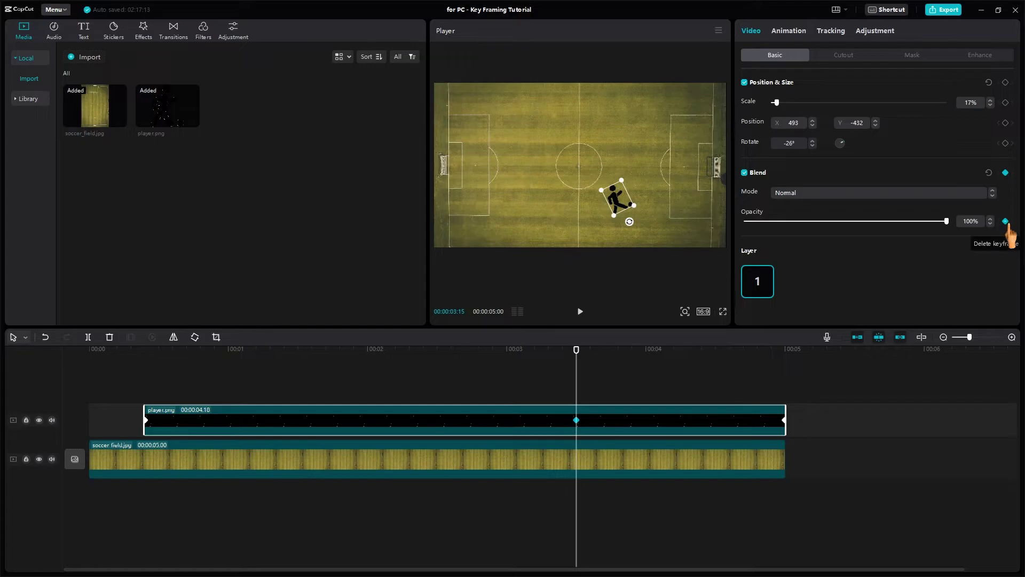
pyautogui.click(358, 383)
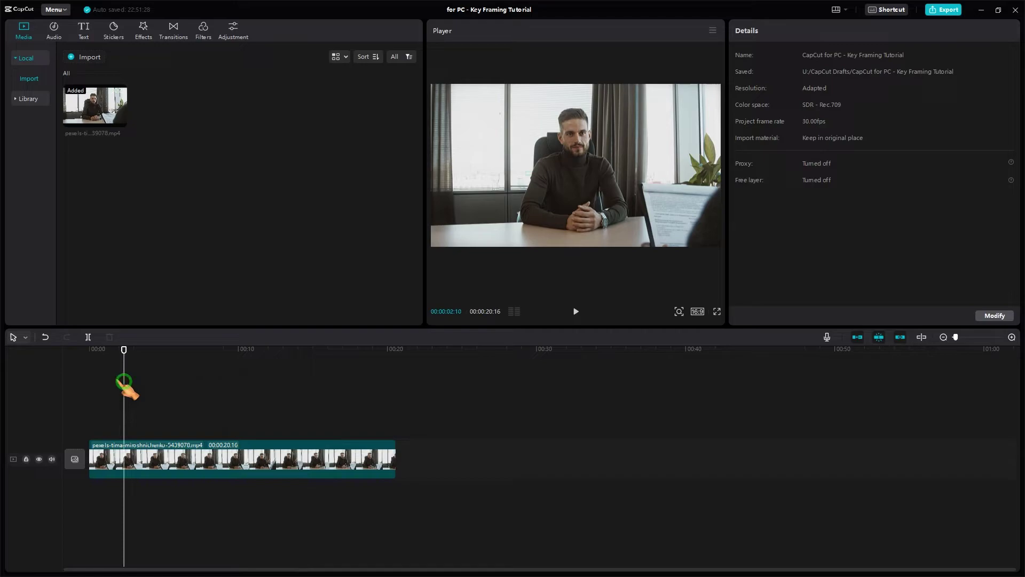
# - Move the playhead near the start of the 20-second office interview clip
pyautogui.moveTo(123, 349)
pyautogui.mouseDown()
pyautogui.moveTo(92, 350)
pyautogui.moveTo(128, 355)
pyautogui.mouseUp()
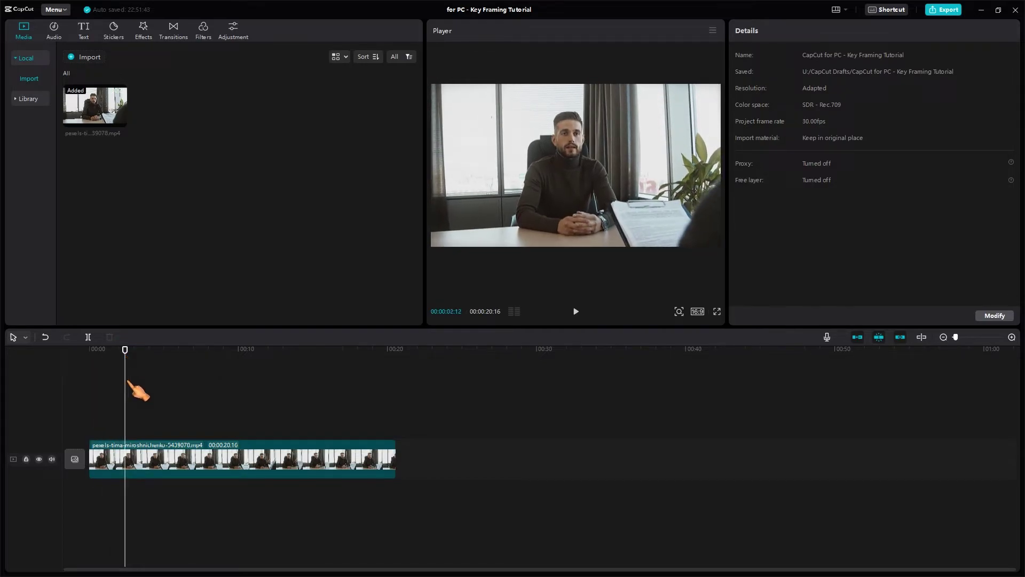
# - Keyframe the interview clip's scale from 100% to 154%, shifting the frame down onto the face
pyautogui.click(145, 454)
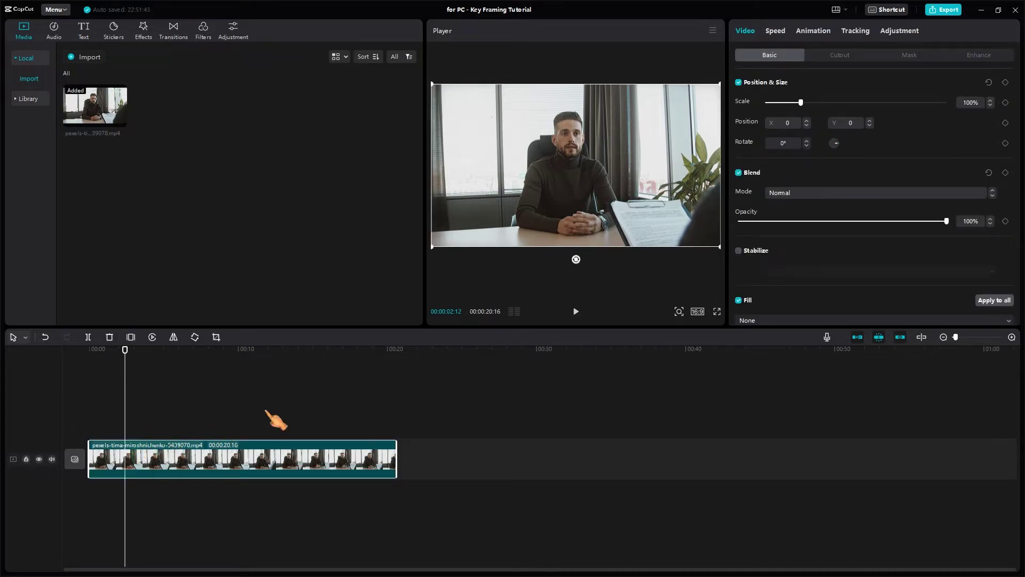
pyautogui.click(1005, 103)
pyautogui.moveTo(129, 353); pyautogui.dragTo(135, 354)
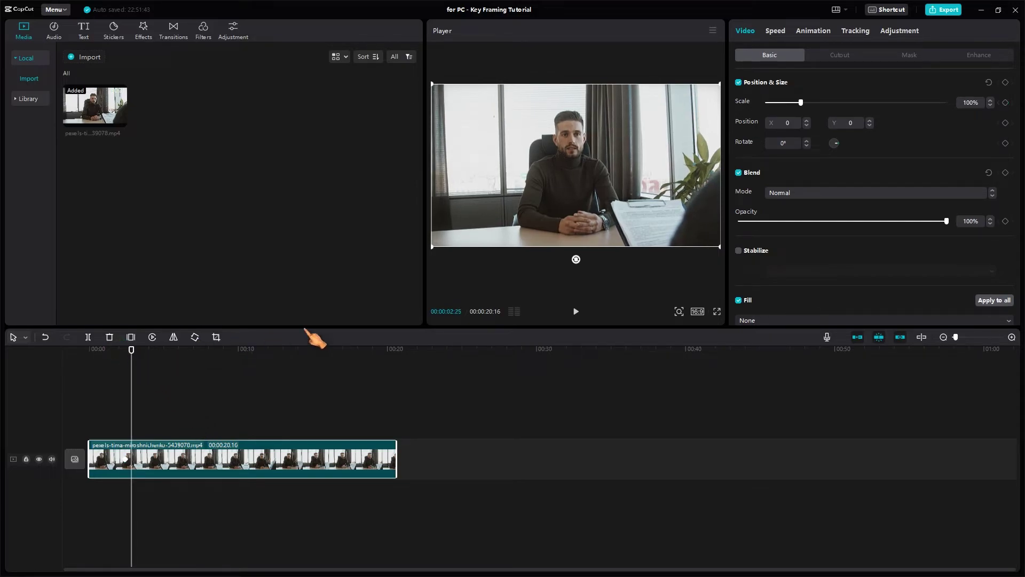
pyautogui.click(1005, 103)
pyautogui.moveTo(802, 103); pyautogui.dragTo(820, 104)
pyautogui.moveTo(568, 152); pyautogui.dragTo(569, 169)
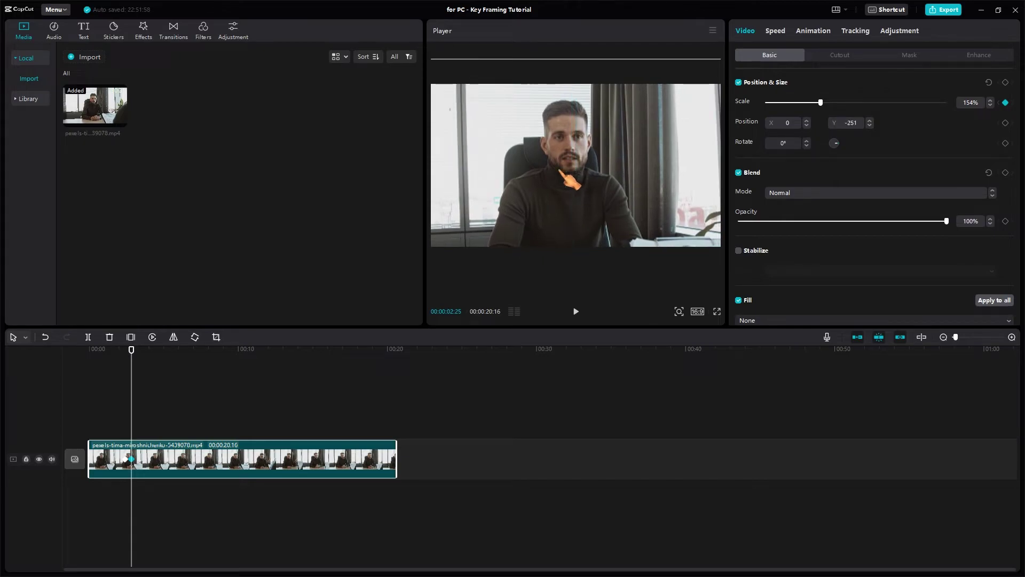
# - Rewind to just before the zoom and play back the zoom-in
pyautogui.click(106, 350)
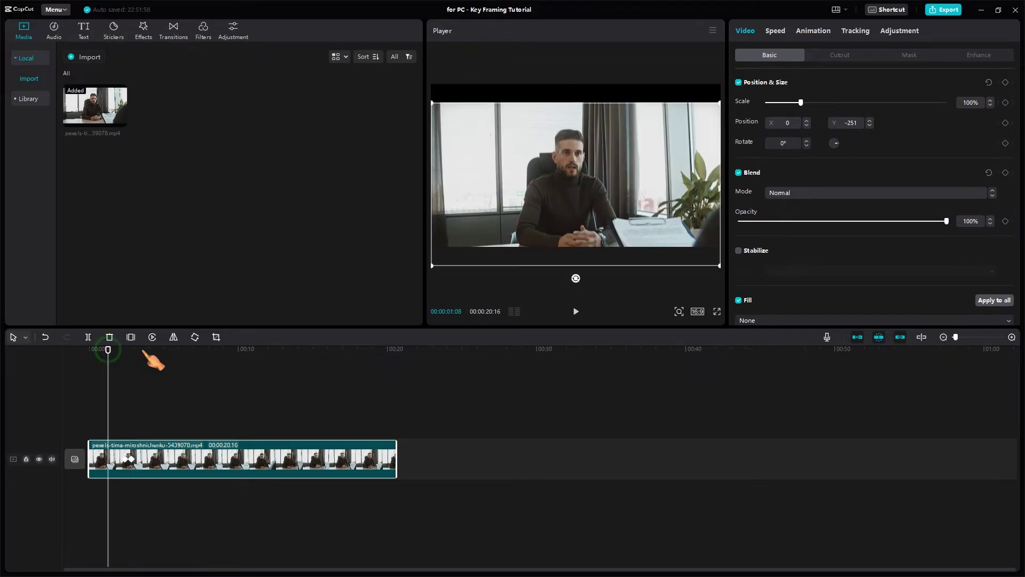
pyautogui.press('space')
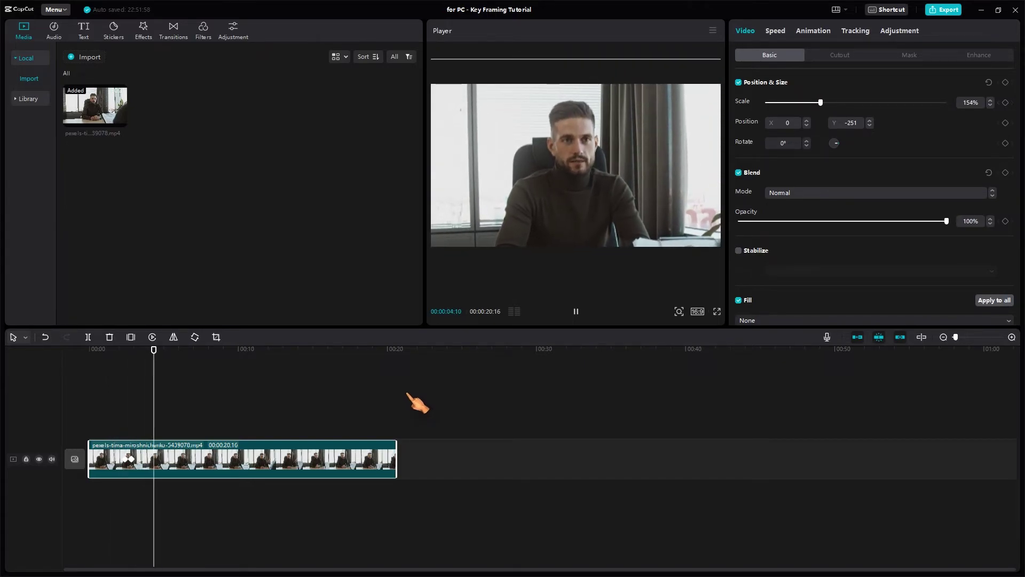
pyautogui.press('space')
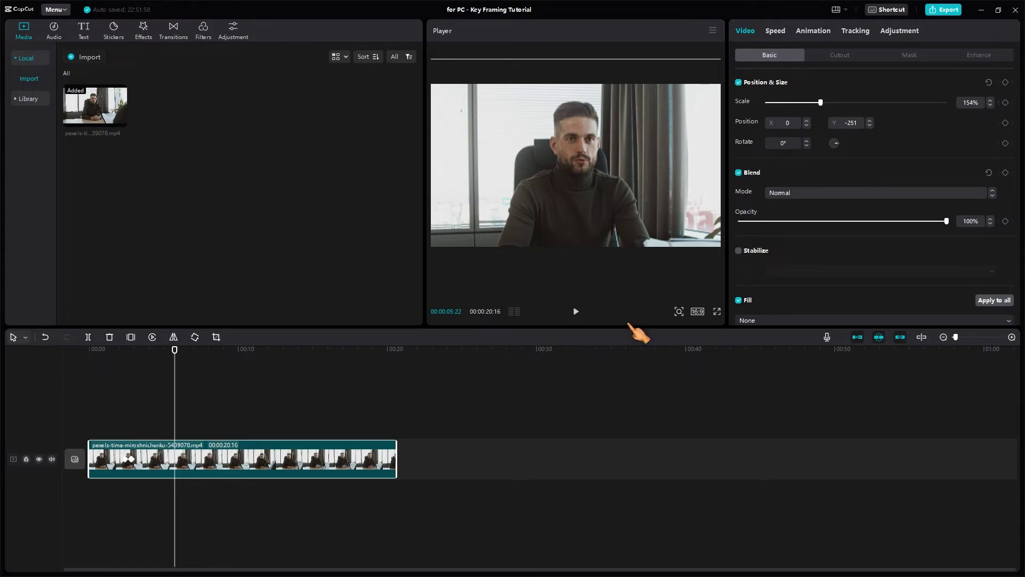
# - Keyframe the interview clip's Scale at 154% at 5:22, then back to 100% at 6:07
pyautogui.click(1006, 103)
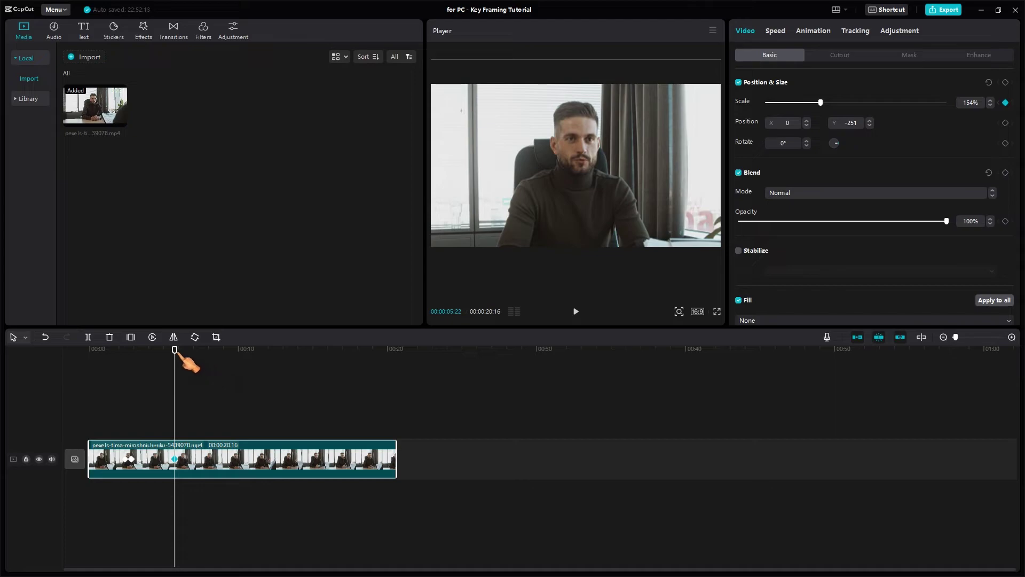
pyautogui.moveTo(180, 353); pyautogui.dragTo(187, 355)
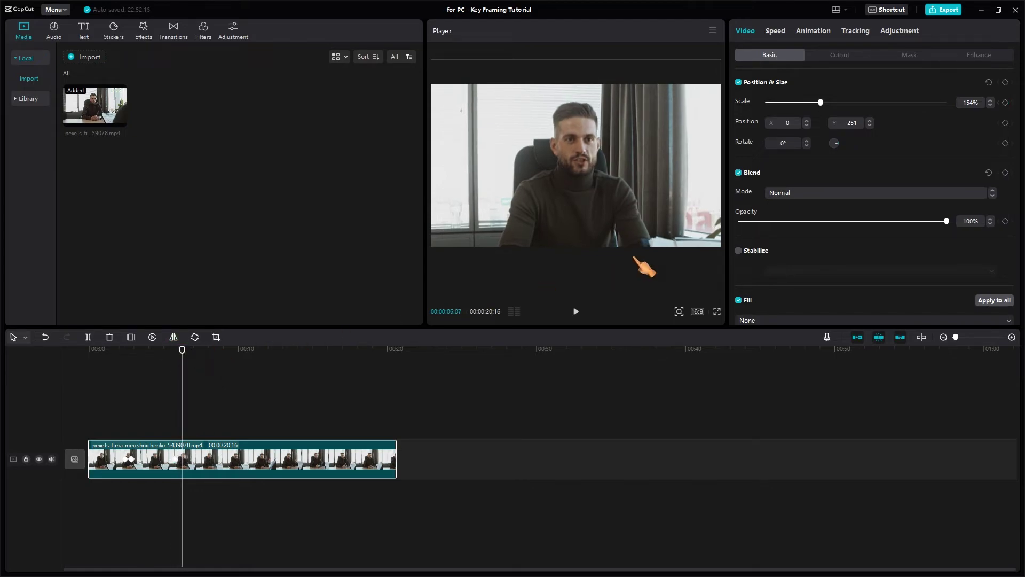
pyautogui.click(1005, 102)
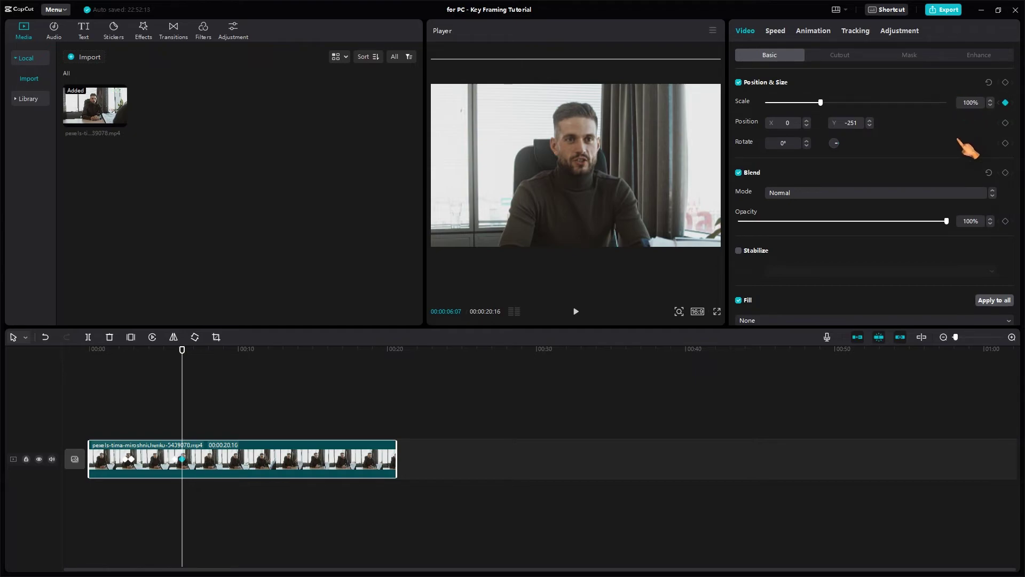
pyautogui.press('Return')
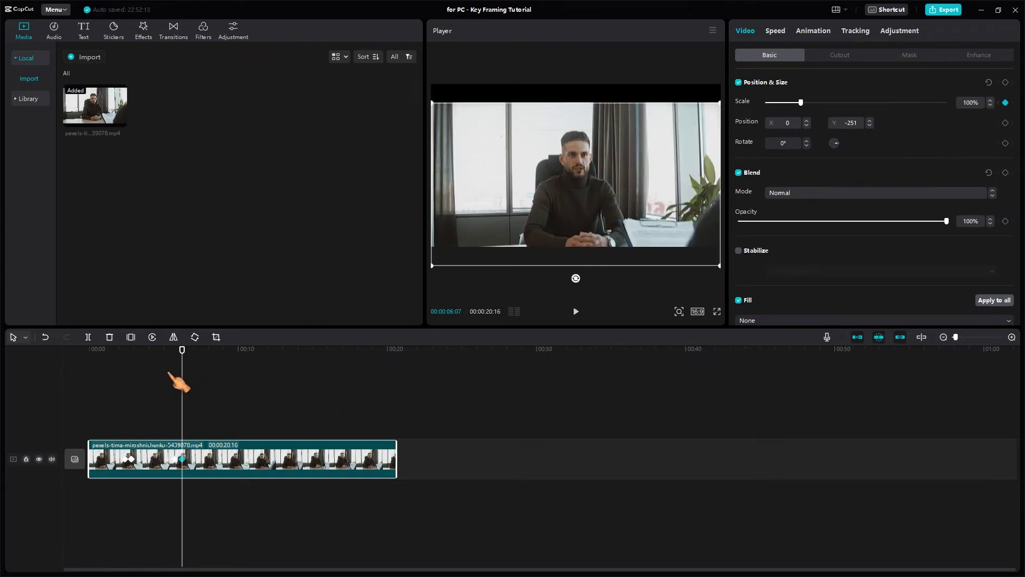
pyautogui.click(87, 355)
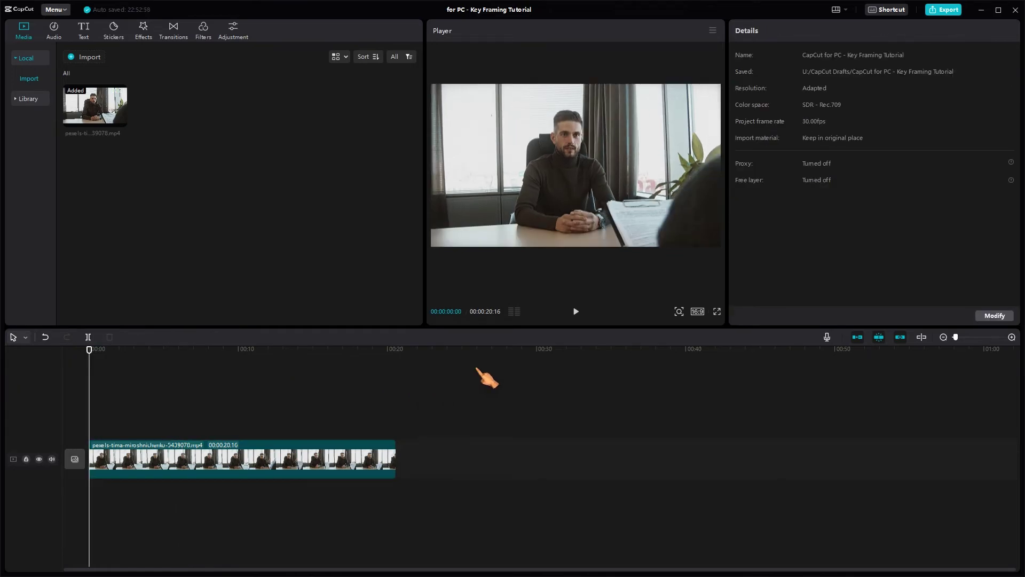